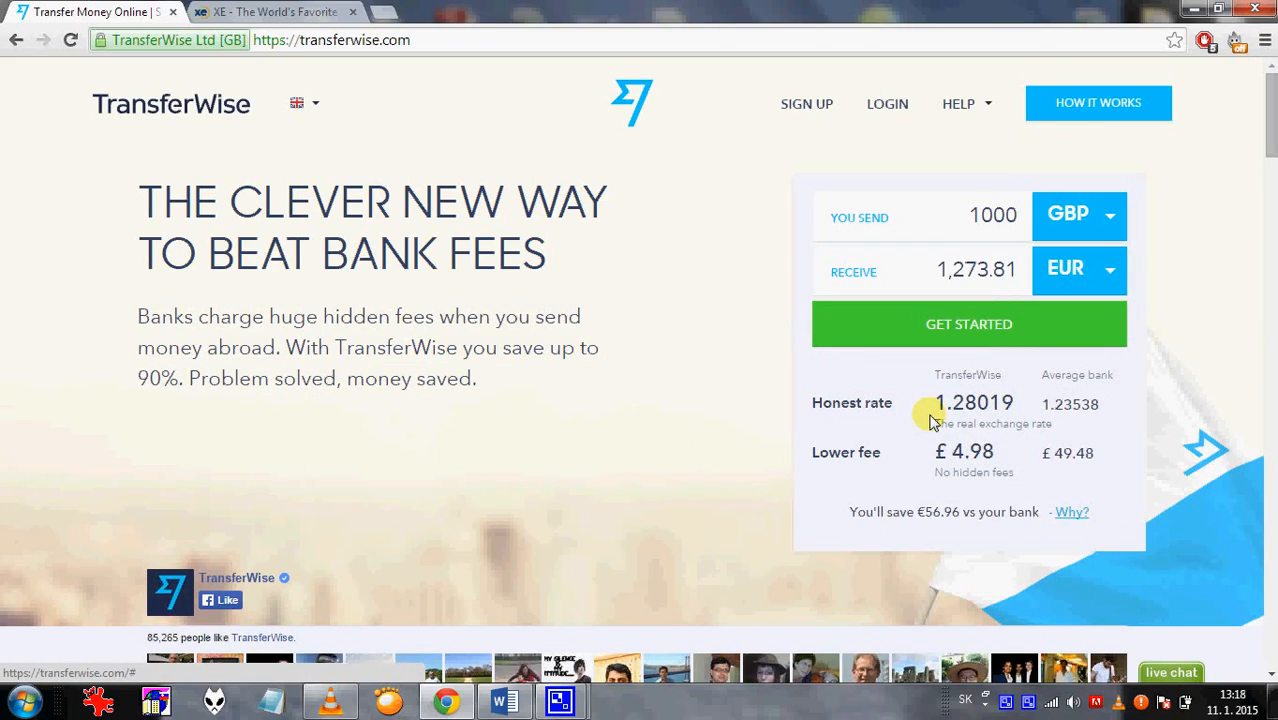
Leave the 1000 GBP quote (1,273.81 EUR, £4.98 fee) for the XE live rates tab.
{"action": "left_click", "coordinate": [300, 16]}
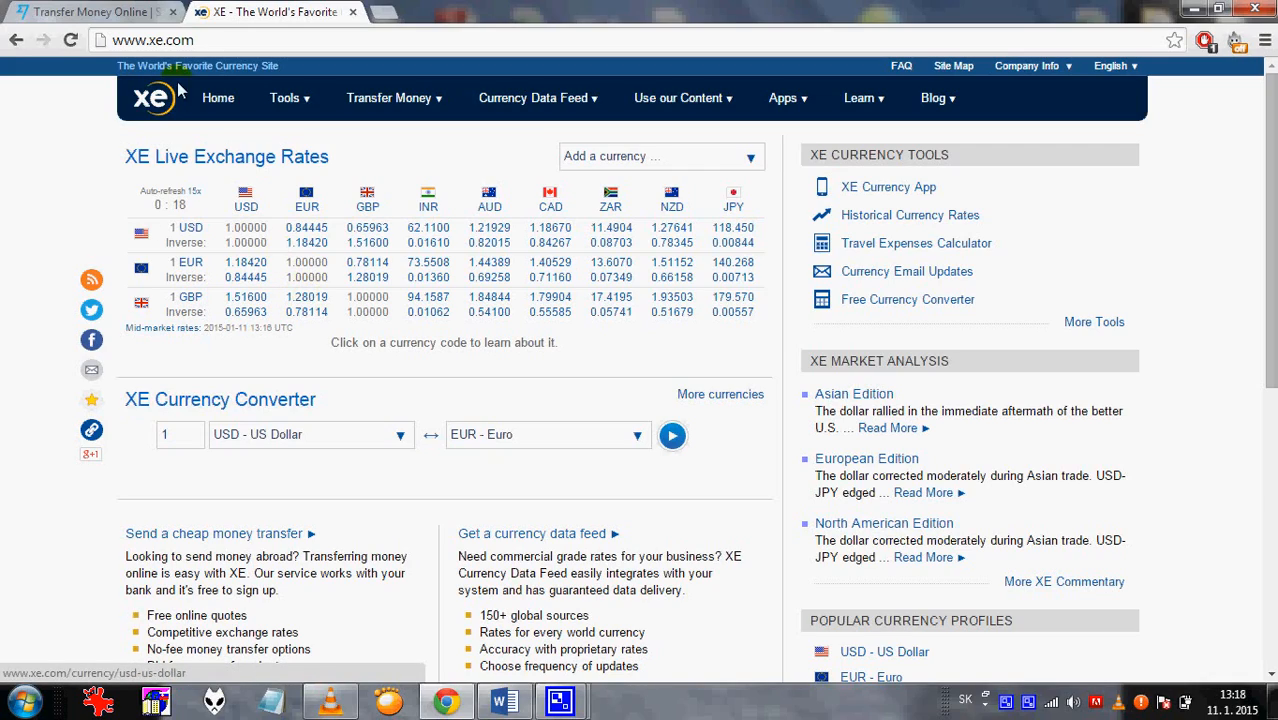
Return to the TransferWise tab to compare its 1.28019 rate with XE's mid-market rate.
{"action": "left_click", "coordinate": [95, 11]}
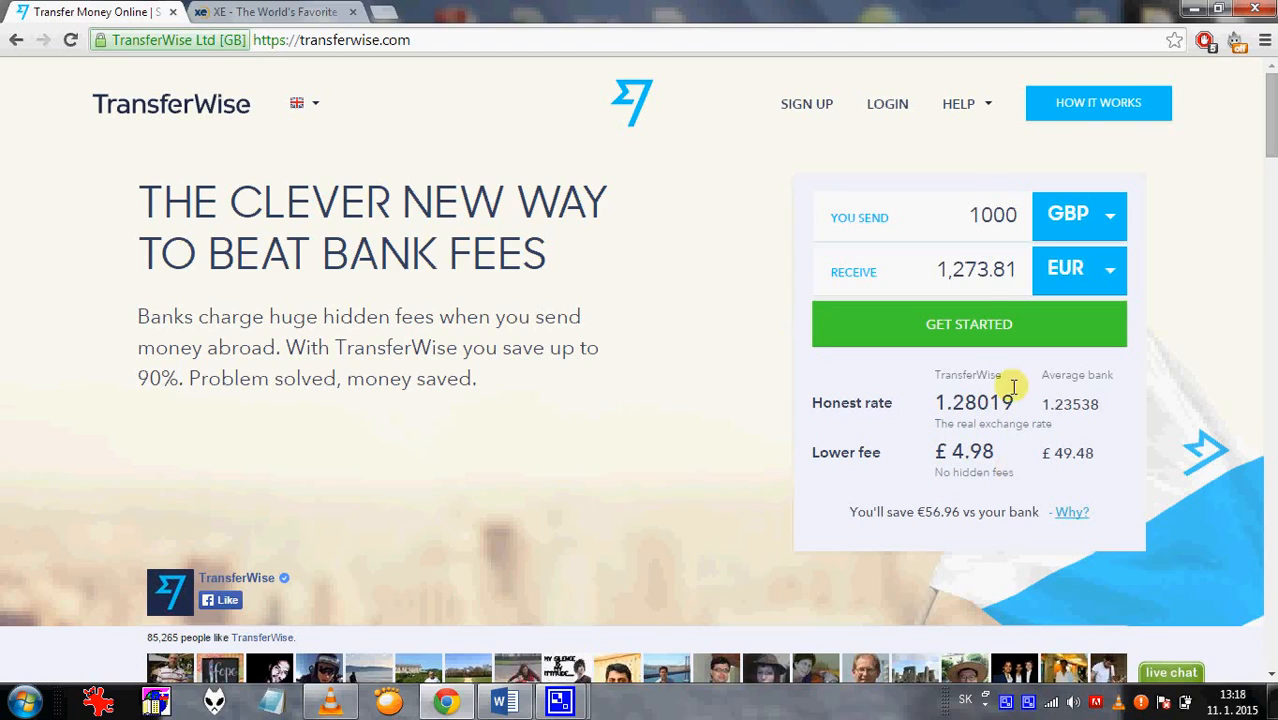
Try send amounts of 100, 200 and 1000 GBP and watch the quote update.
{"action": "left_click_drag", "start_coordinate": [968, 217], "coordinate": [1025, 215]}
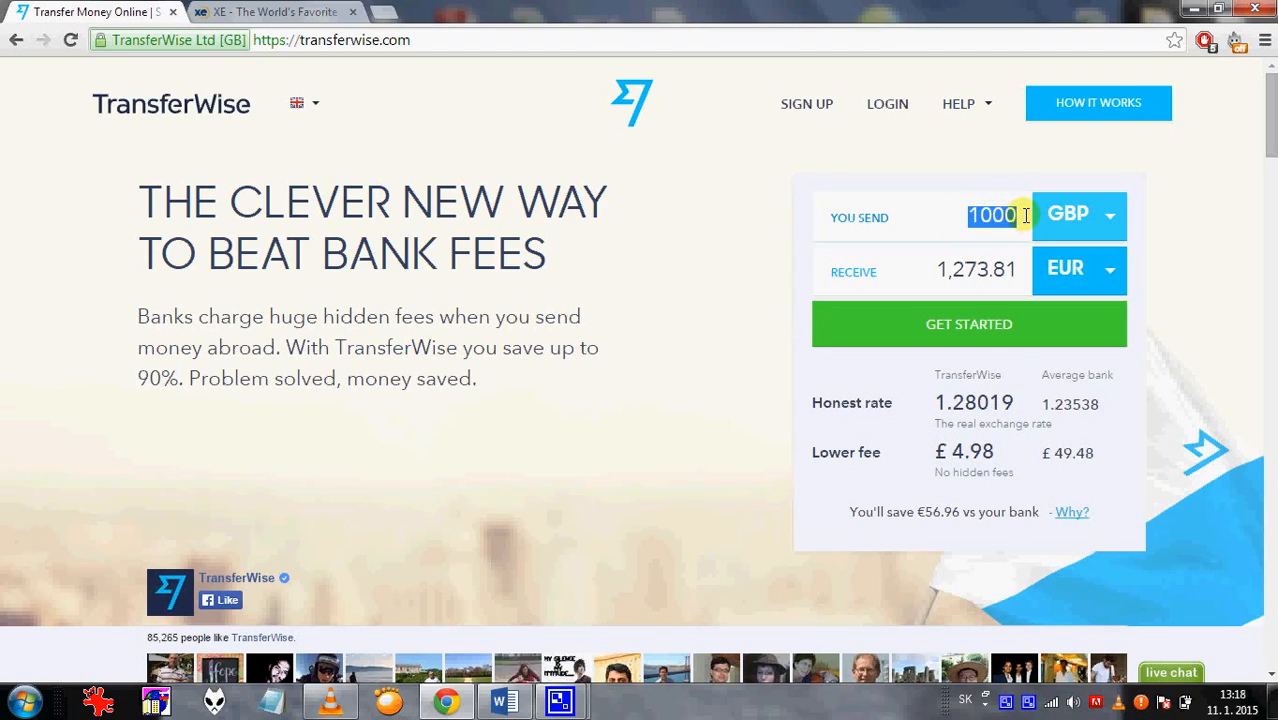
{"action": "type", "text": "100"}
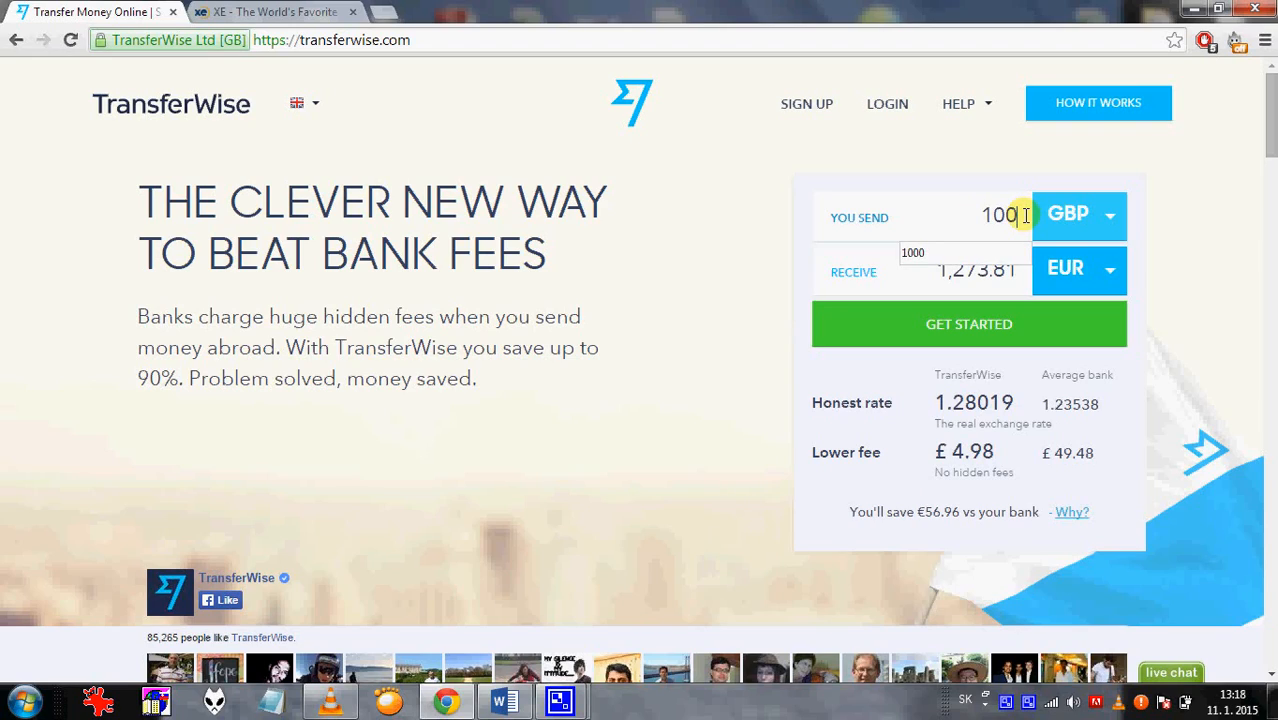
{"action": "left_click", "coordinate": [988, 450]}
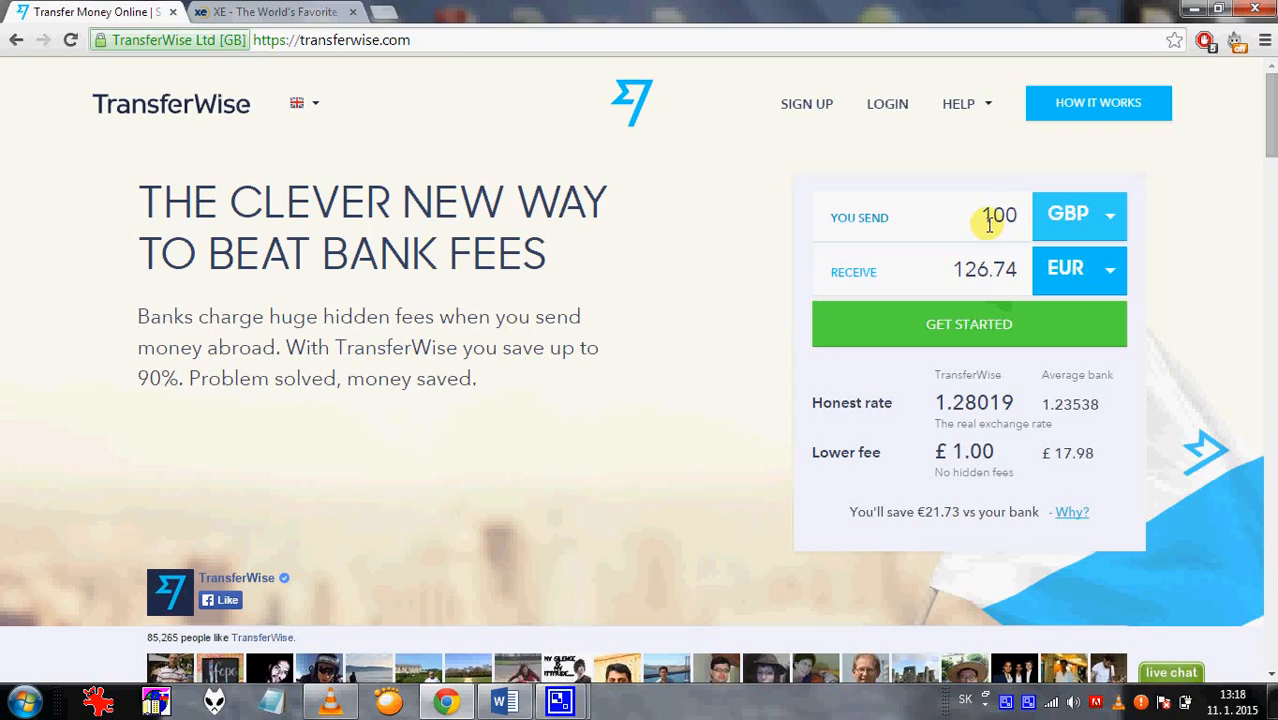
{"action": "mouse_move", "coordinate": [984, 214]}
{"action": "left_mouse_down"}
{"action": "mouse_move", "coordinate": [1000, 222]}
{"action": "mouse_move", "coordinate": [982, 218]}
{"action": "left_mouse_up"}
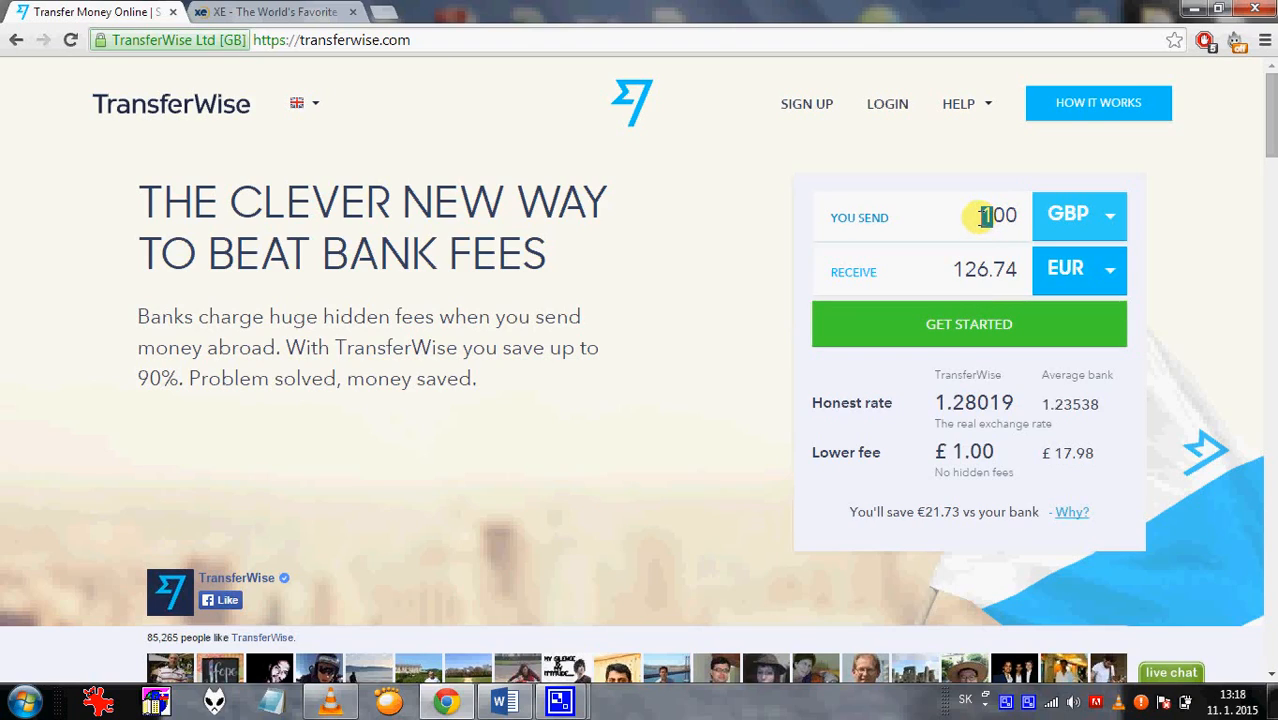
{"action": "type", "text": "2"}
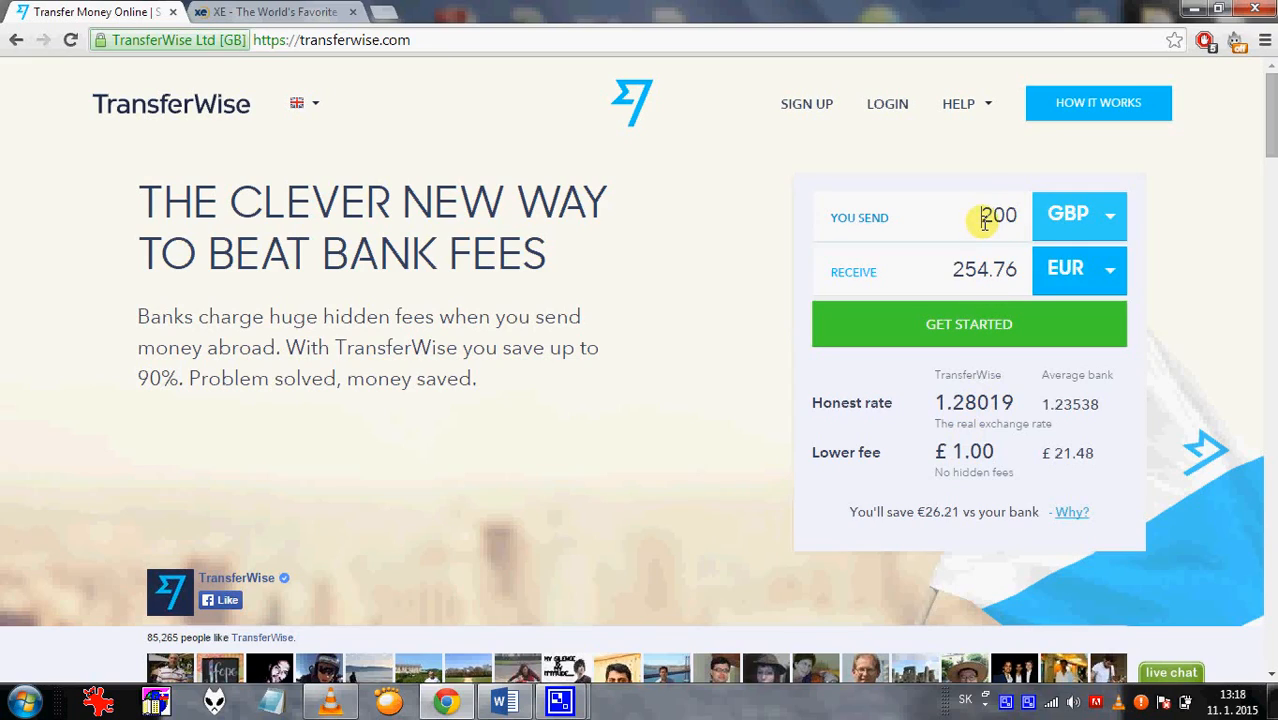
{"action": "left_click_drag", "start_coordinate": [983, 216], "coordinate": [1035, 230]}
{"action": "type", "text": "1000"}
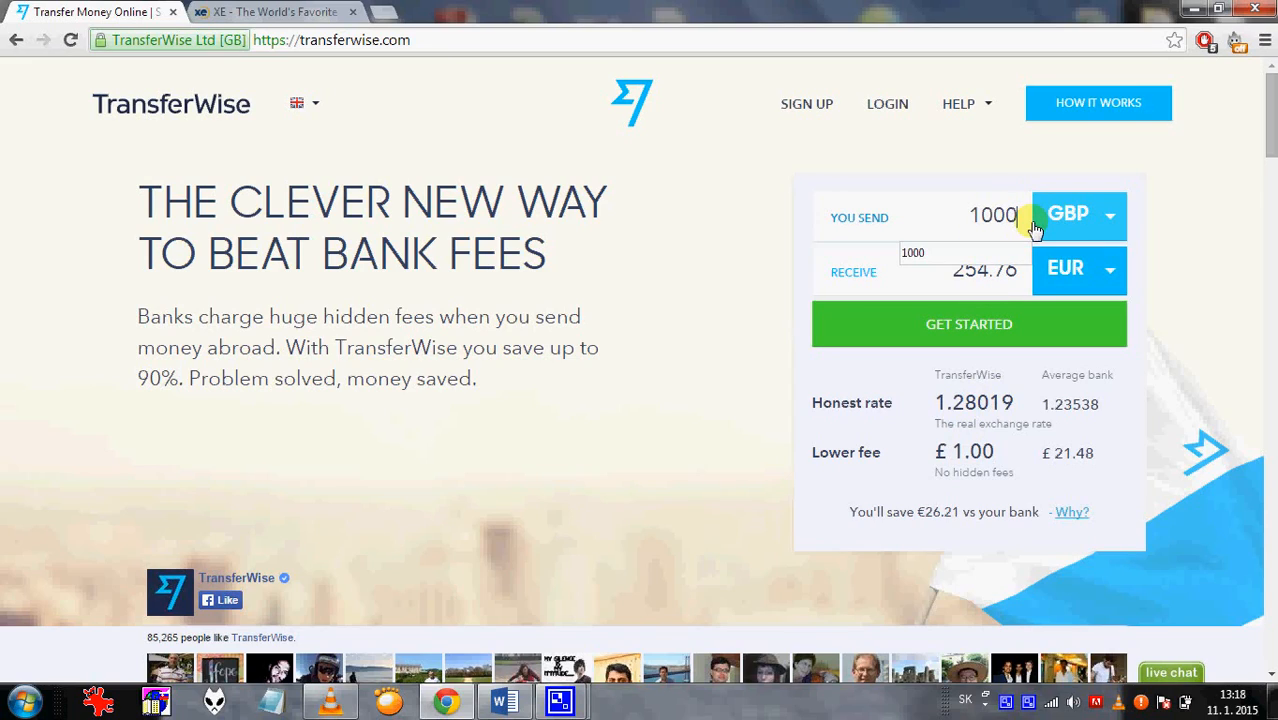
{"action": "left_click", "coordinate": [977, 270]}
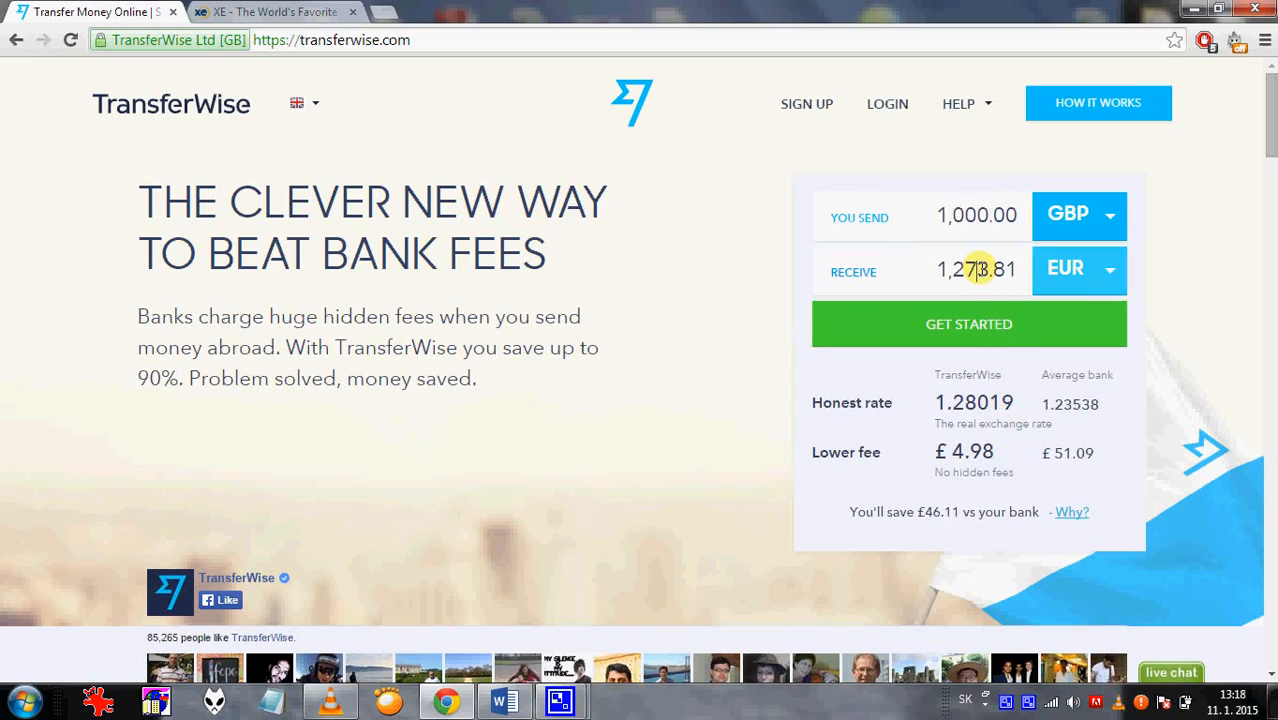
Change the send amount to 2000, then 3000 GBP, receiving 3,821.44 EUR with a £14.93 fee.
{"action": "left_click", "coordinate": [948, 216]}
{"action": "key", "text": "Delete"}
{"action": "key", "text": "Delete"}
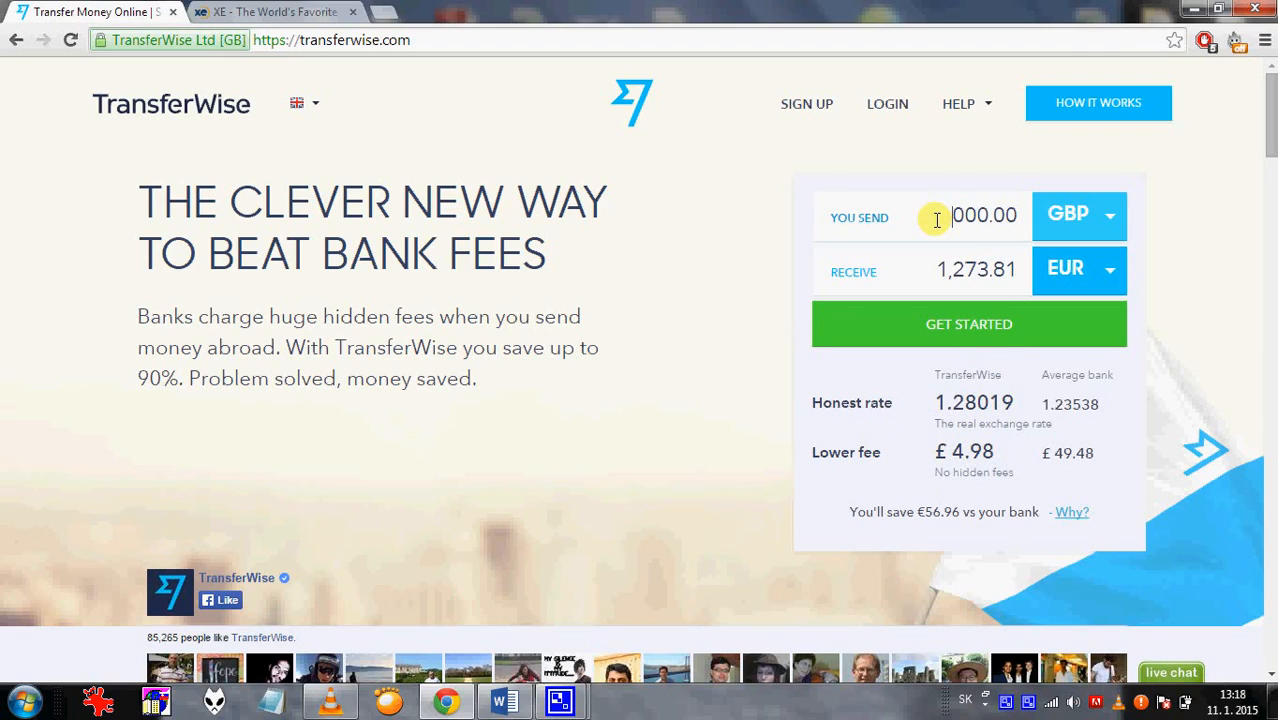
{"action": "type", "text": "2"}
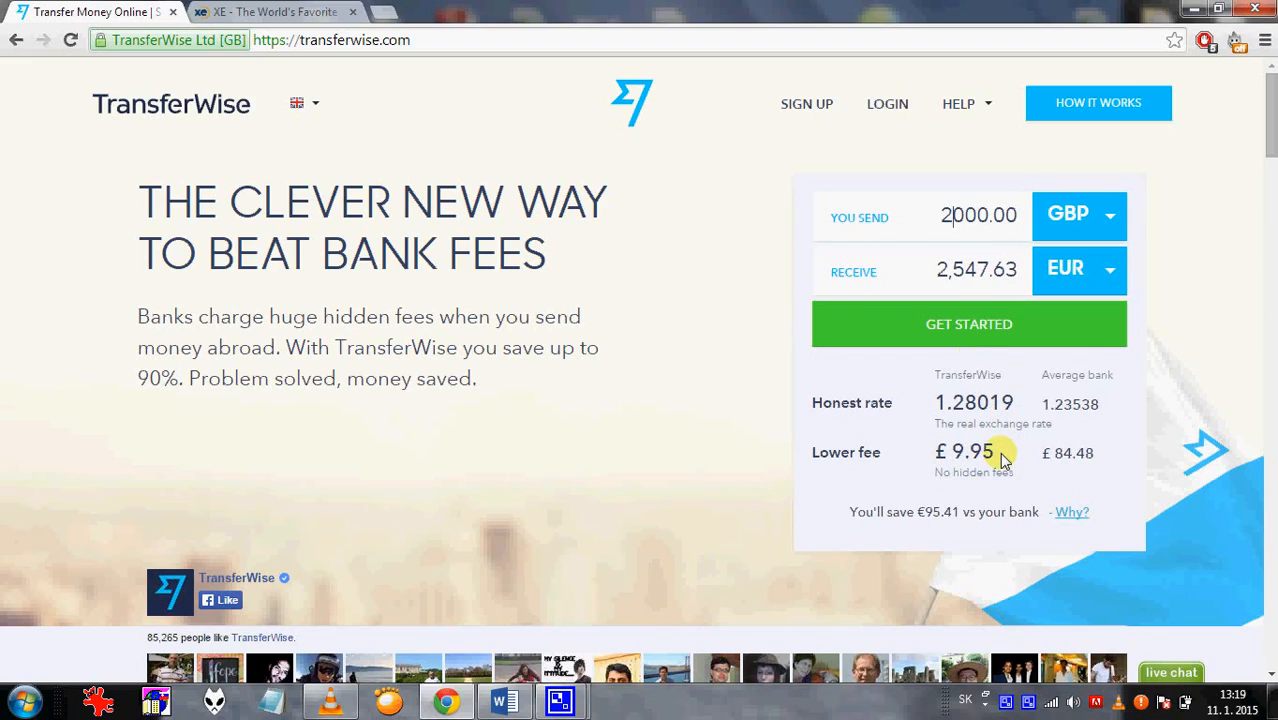
{"action": "left_click_drag", "start_coordinate": [956, 214], "coordinate": [934, 215]}
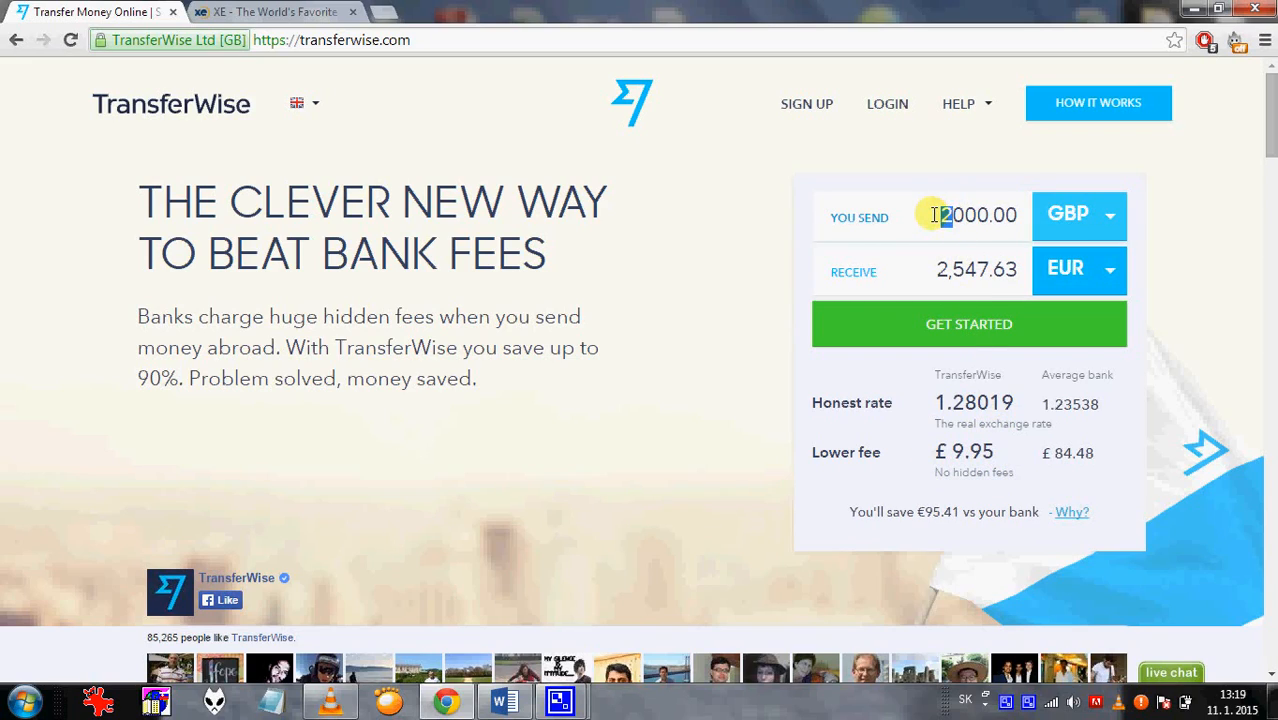
{"action": "type", "text": "3"}
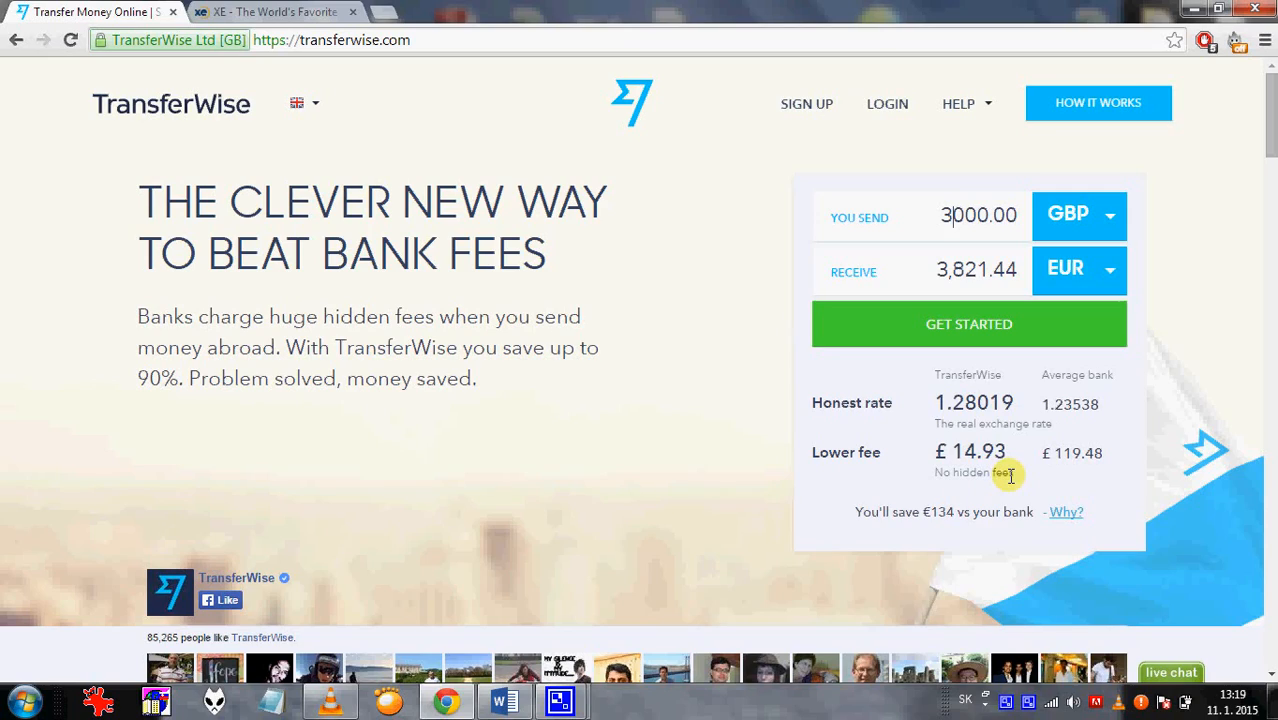
{"action": "left_click", "coordinate": [559, 46]}
{"action": "left_click", "coordinate": [561, 49]}
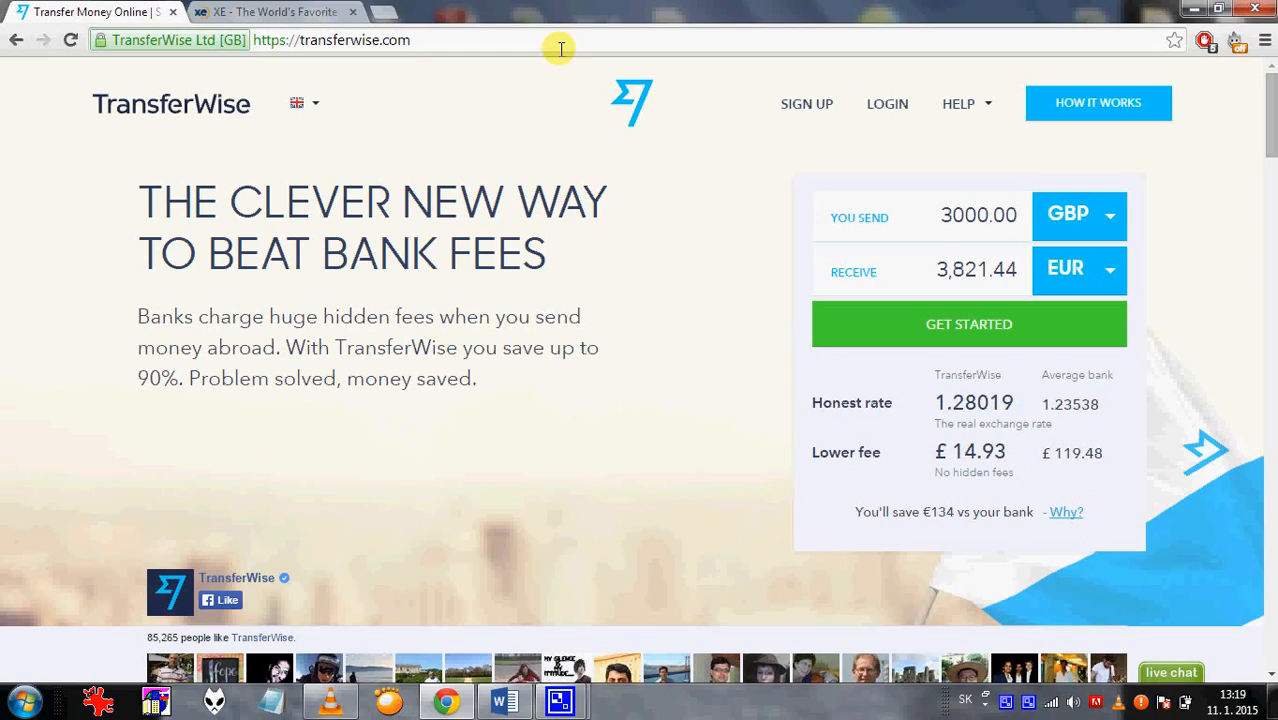
Load transferwise.com/easytransfer and expand the comparison: 1,280.19 EUR free versus £49.48.
{"action": "type", "text": "/"}
{"action": "type", "text": "easy"}
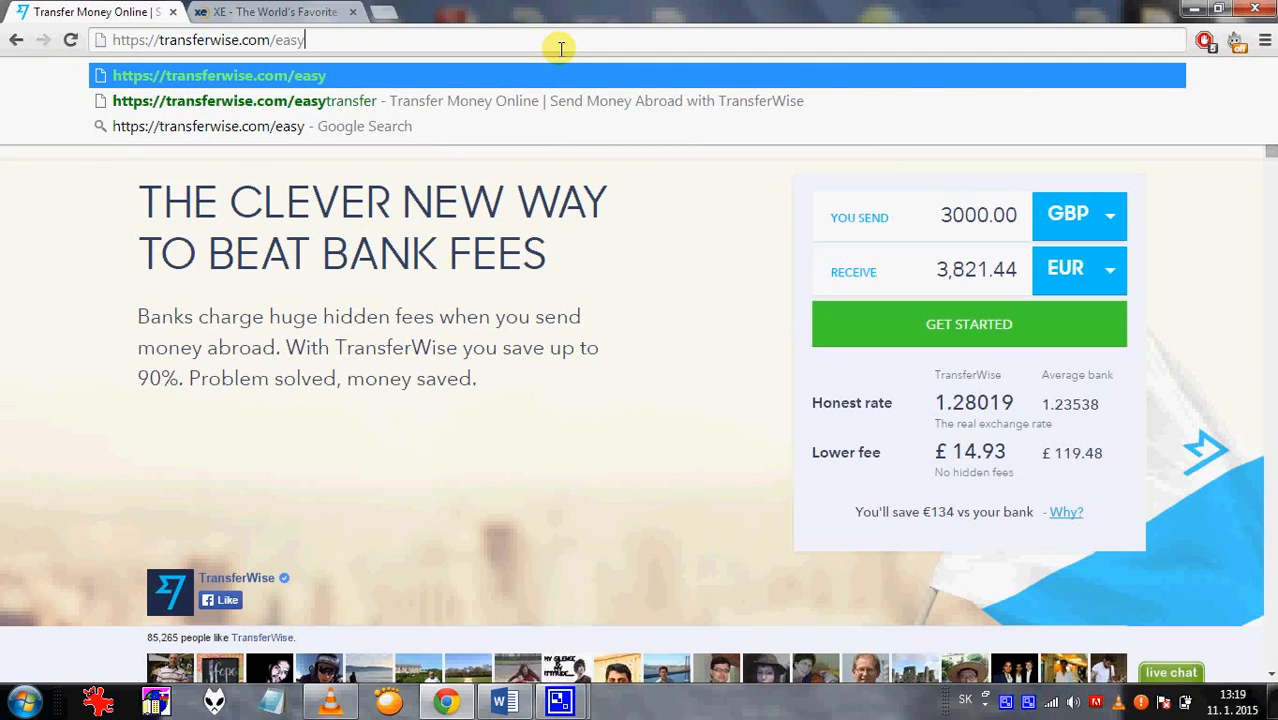
{"action": "type", "text": "transfer"}
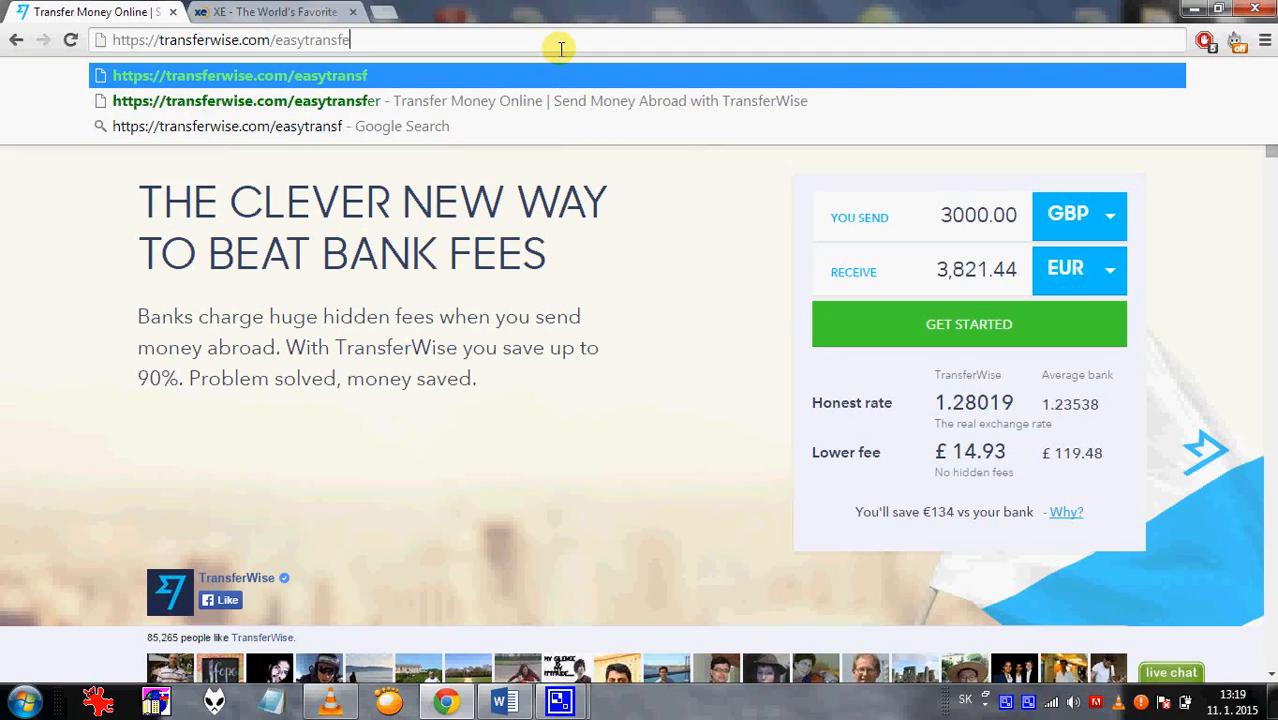
{"action": "key", "text": "Return"}
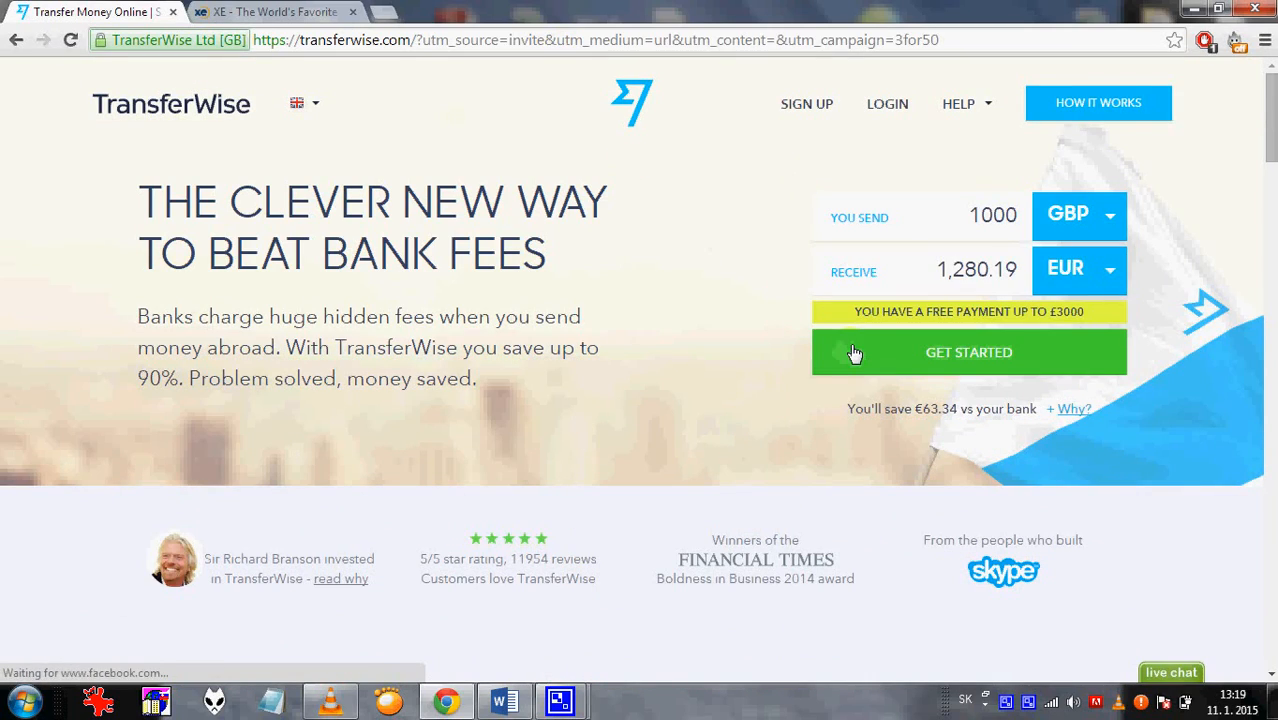
{"action": "left_click", "coordinate": [1073, 408]}
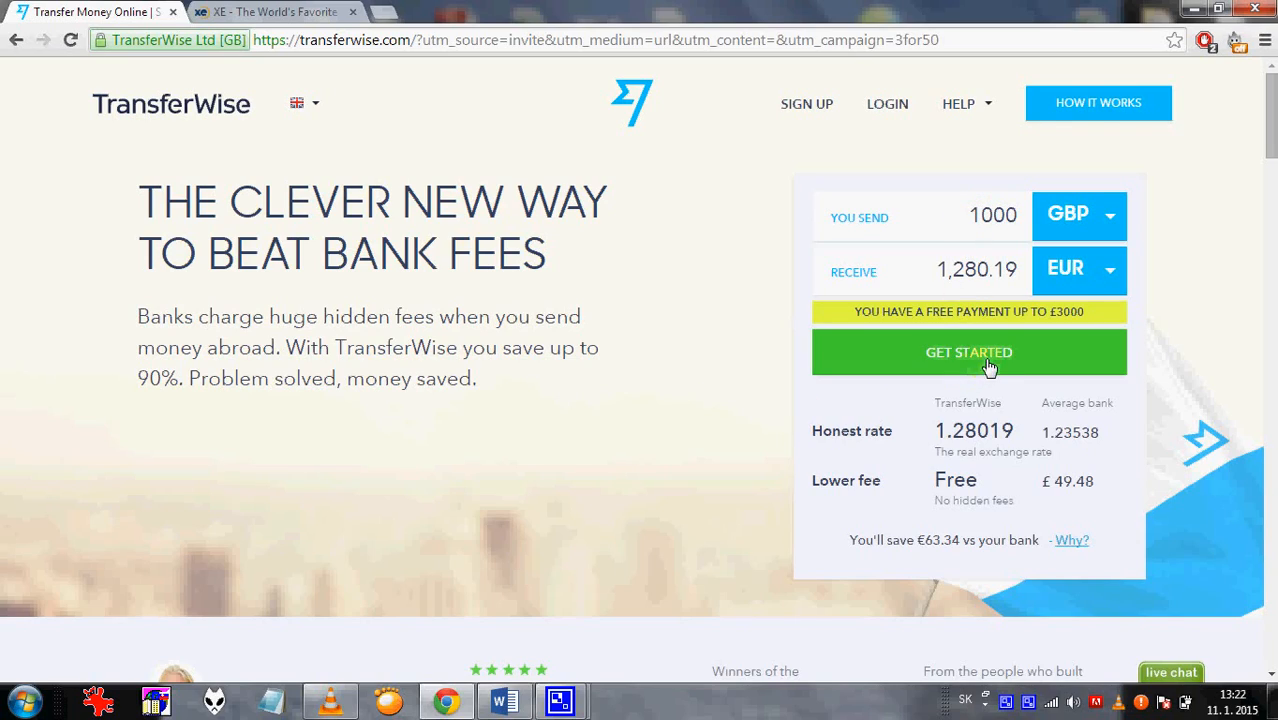
Start the 1000 GBP transfer and join as a new member with an e-mail and password.
{"action": "left_click", "coordinate": [990, 362]}
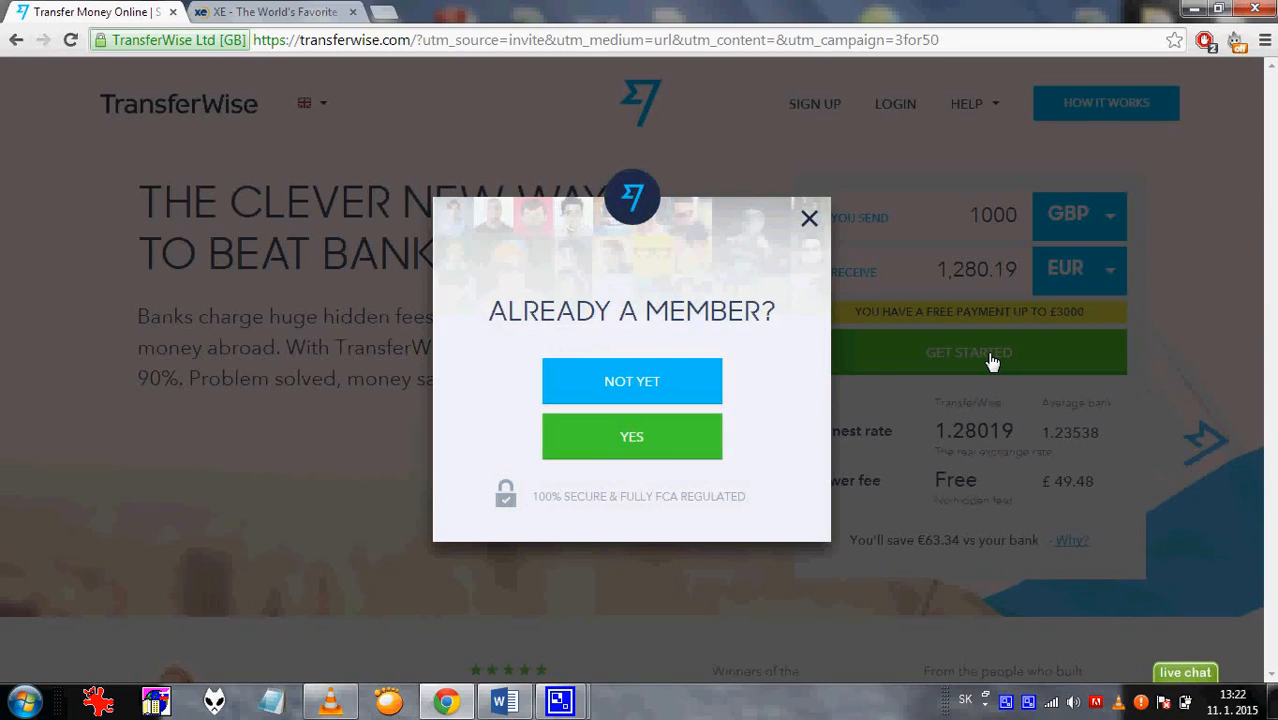
{"action": "left_click", "coordinate": [622, 382]}
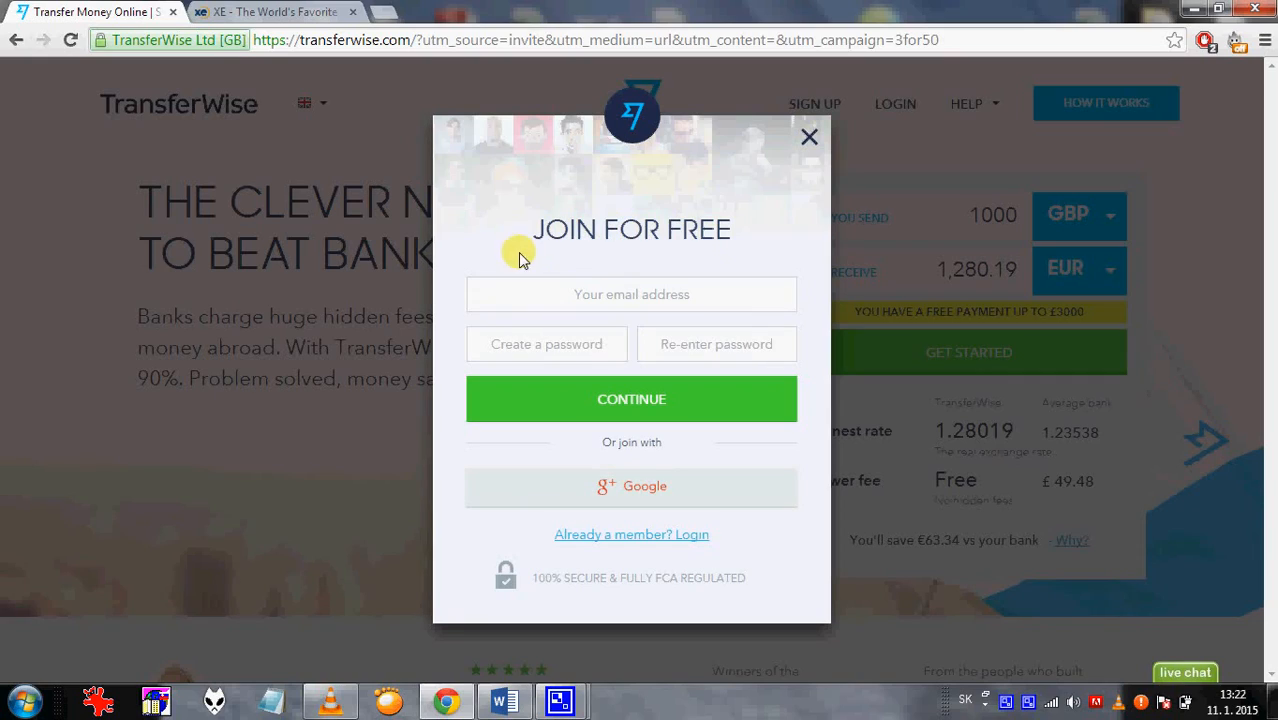
{"action": "left_click", "coordinate": [535, 284]}
{"action": "type", "text": "vasa"}
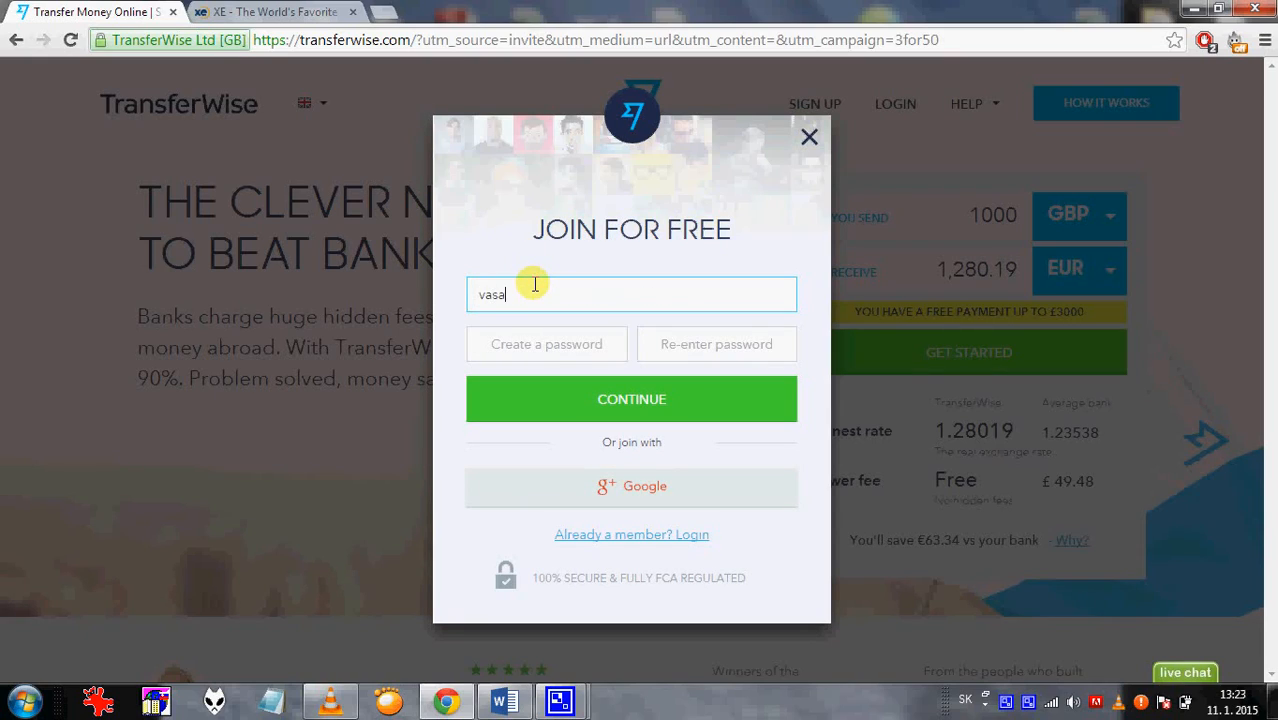
{"action": "type", "text": "emailovaadresa@"}
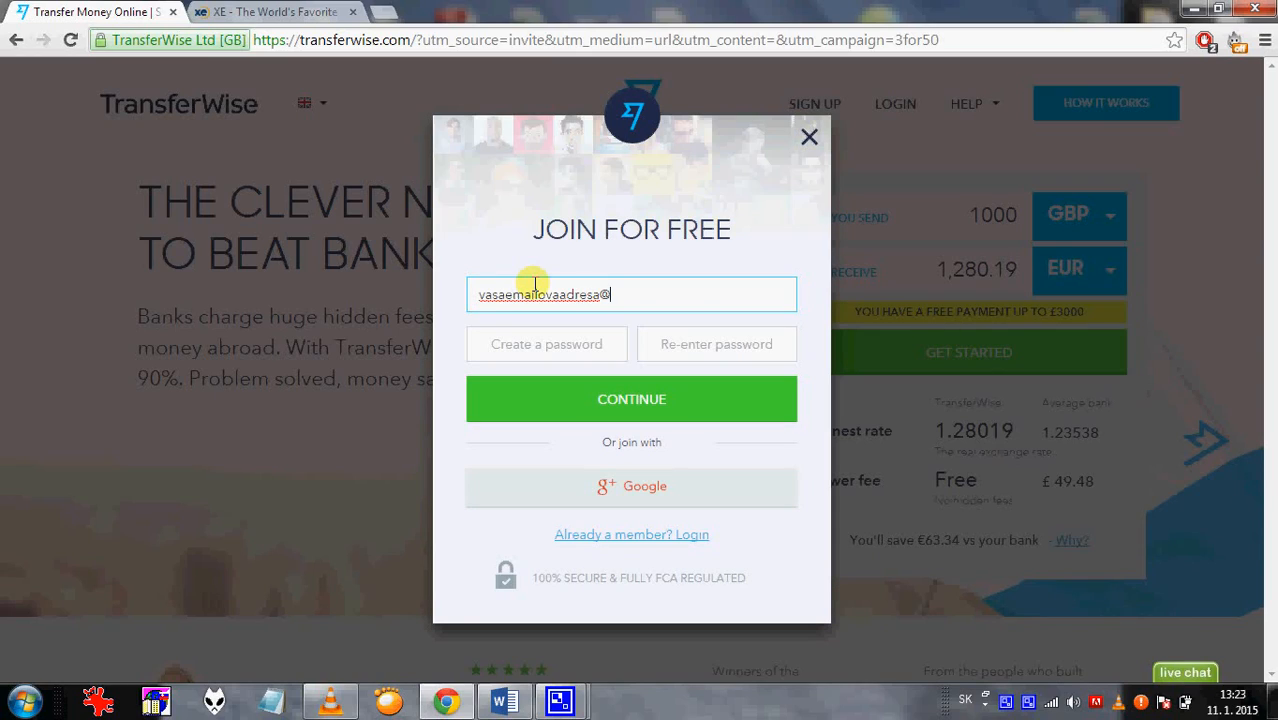
{"action": "type", "text": "gmail.com"}
{"action": "left_click", "coordinate": [539, 337]}
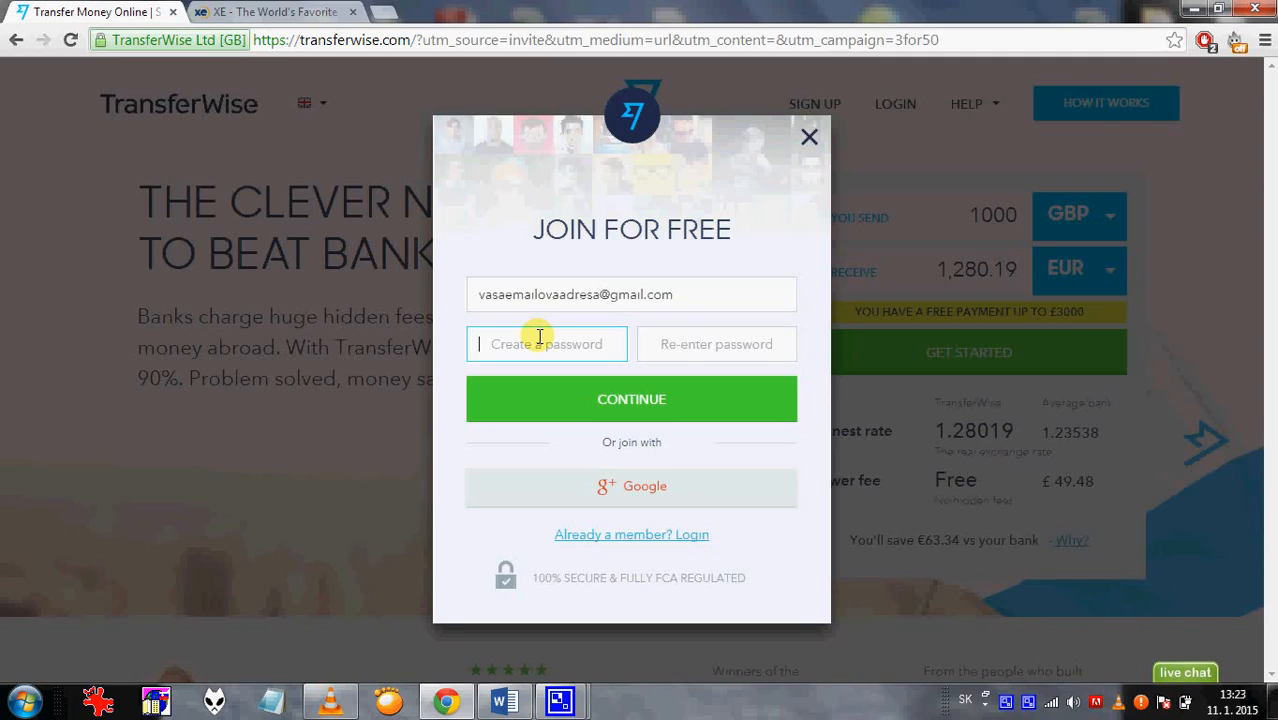
{"action": "type", "text": "••"}
{"action": "left_click", "coordinate": [697, 337]}
{"action": "type", "text": "•"}
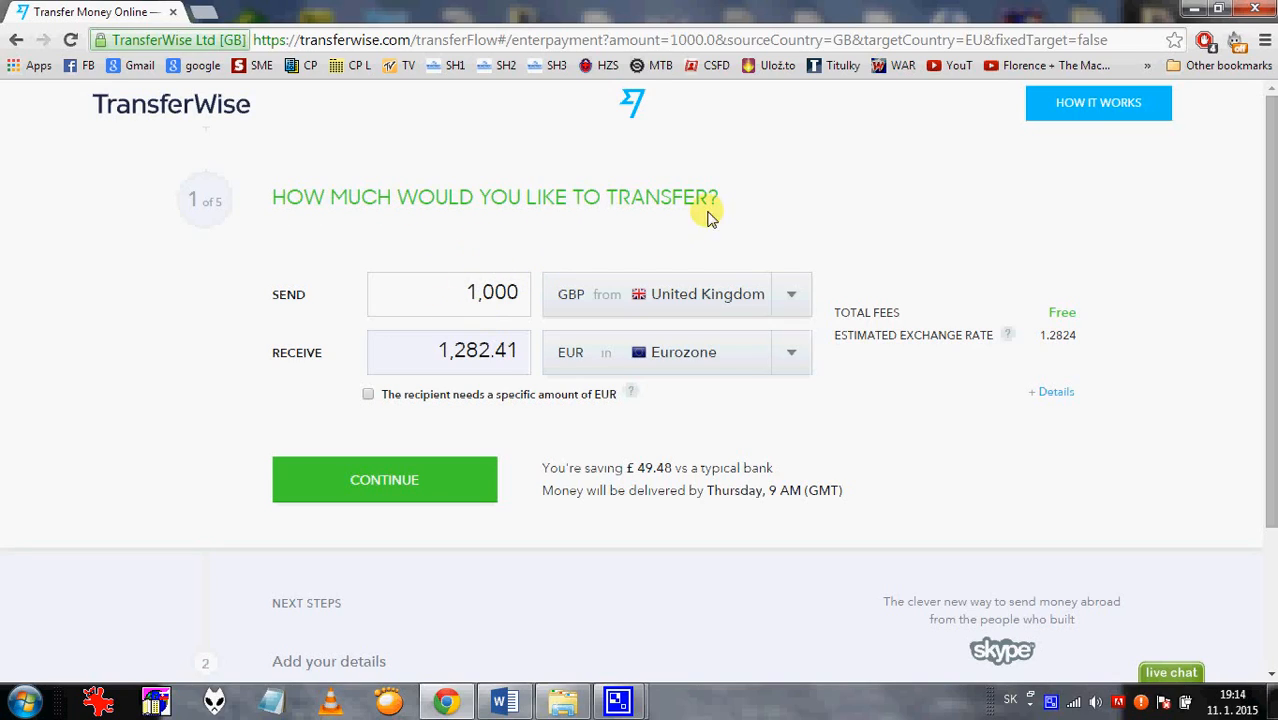
Keep GBP (United Kingdom) to EUR (Eurozone) and expand the fee breakdown for 1,282.41 EUR.
{"action": "left_click", "coordinate": [792, 295]}
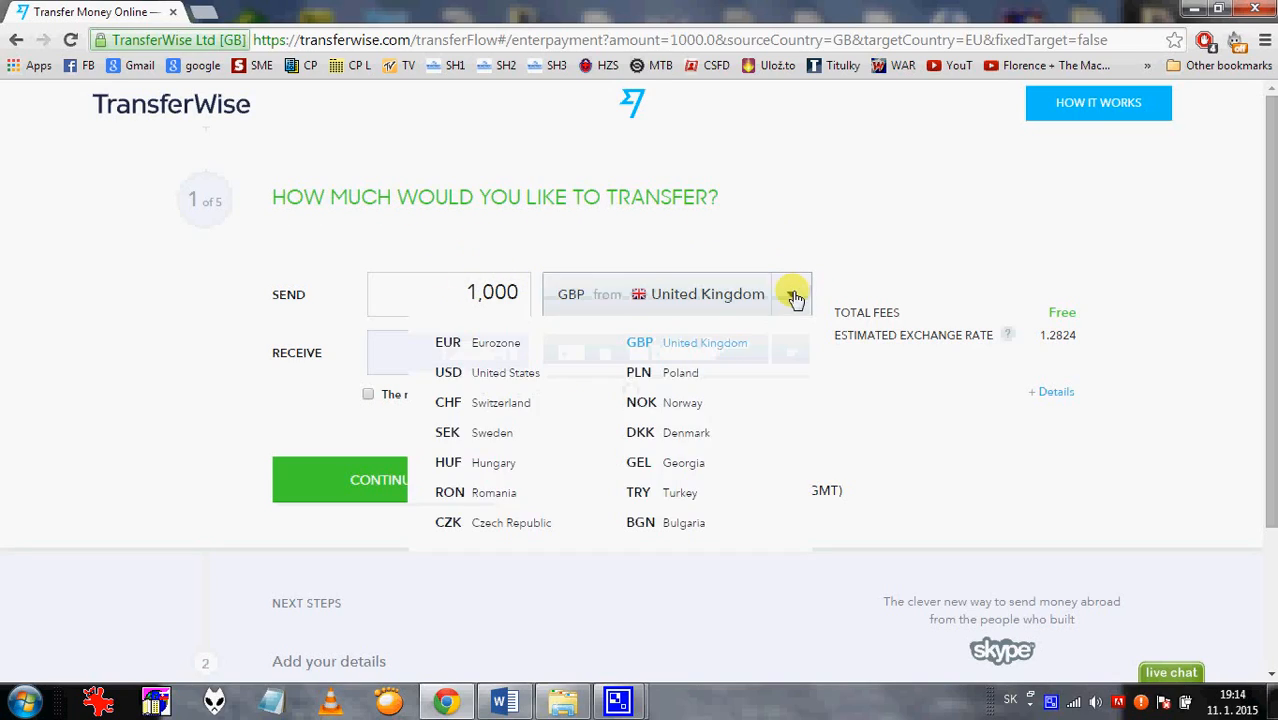
{"action": "left_click", "coordinate": [716, 342]}
{"action": "left_click", "coordinate": [787, 358]}
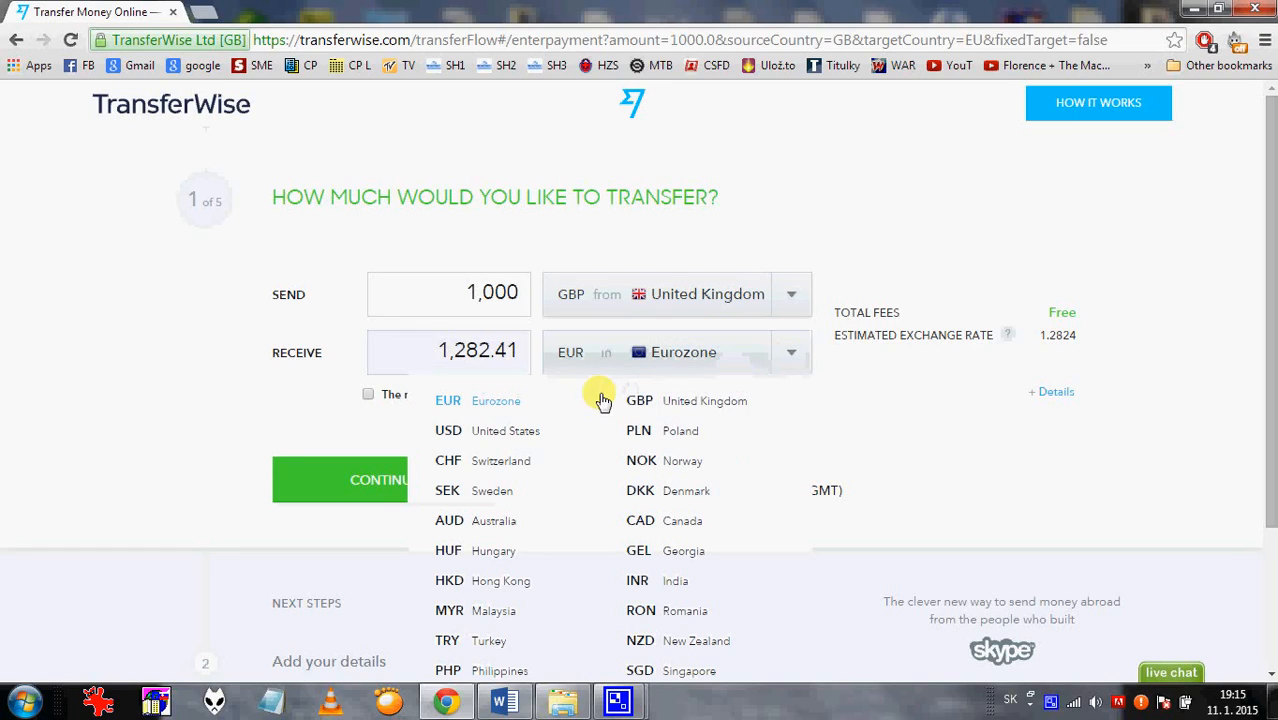
{"action": "left_click", "coordinate": [479, 410]}
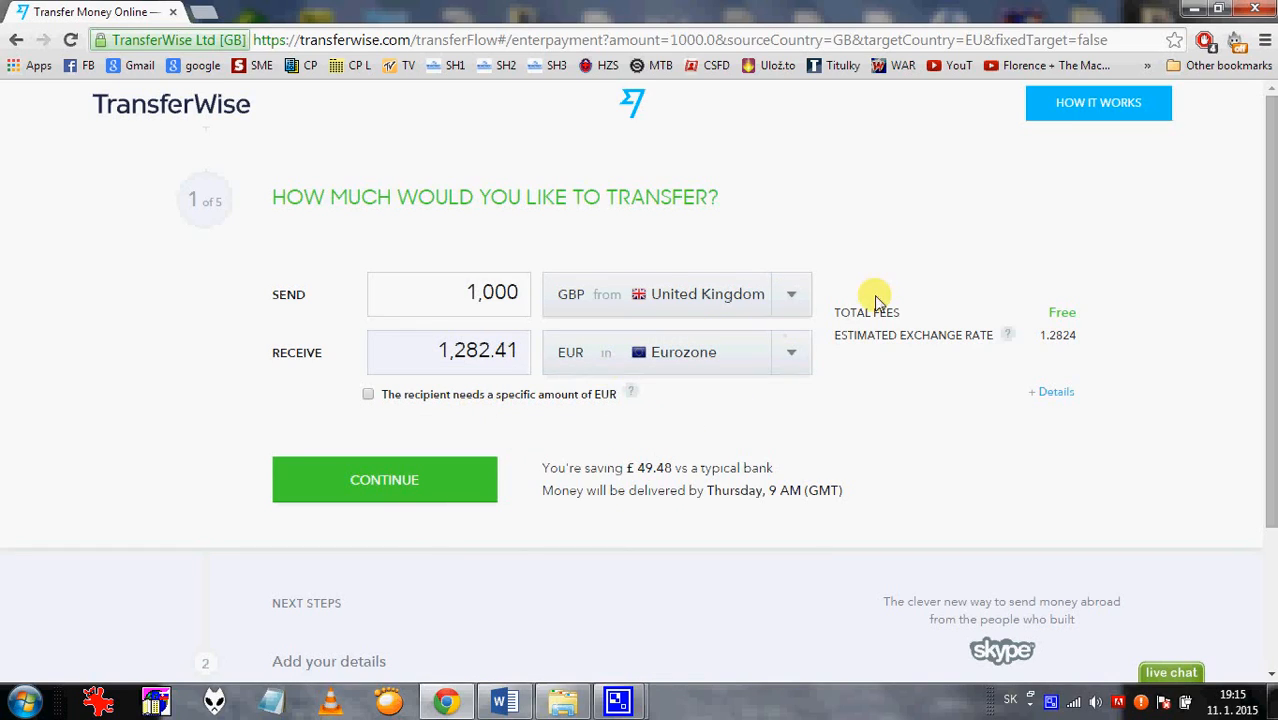
{"action": "left_click", "coordinate": [1050, 391]}
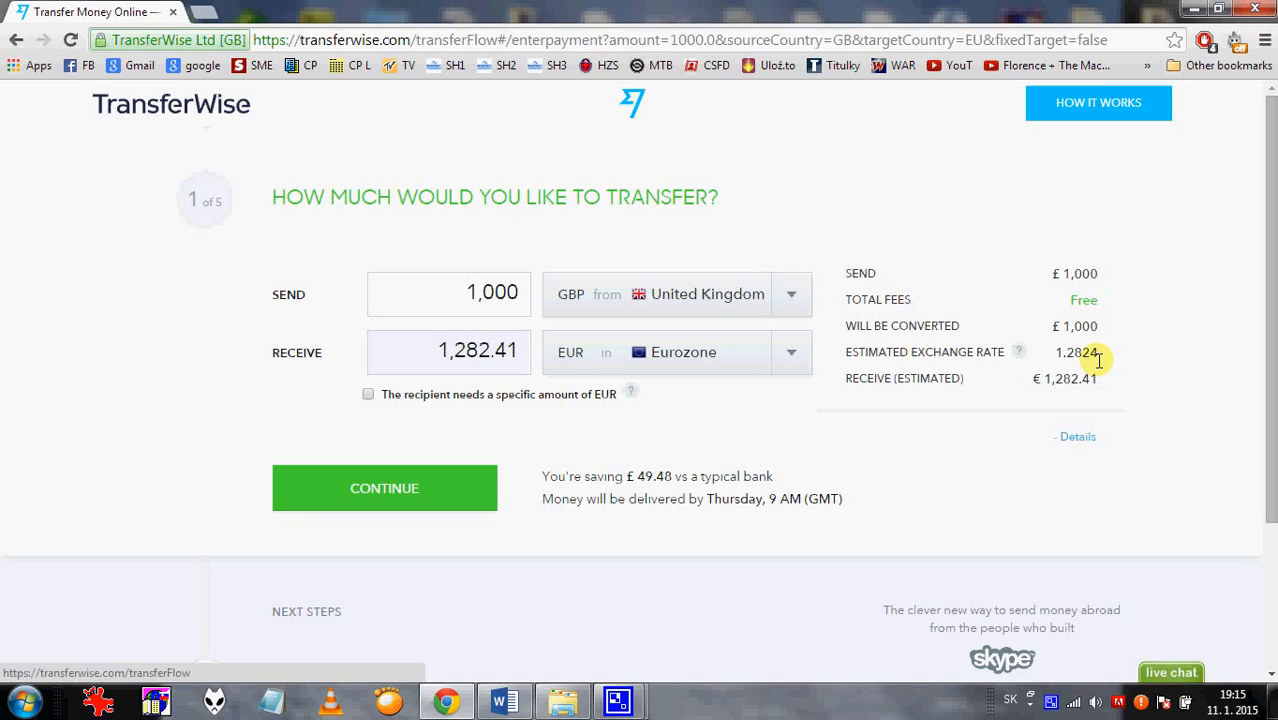
{"action": "mouse_move", "coordinate": [1018, 356]}
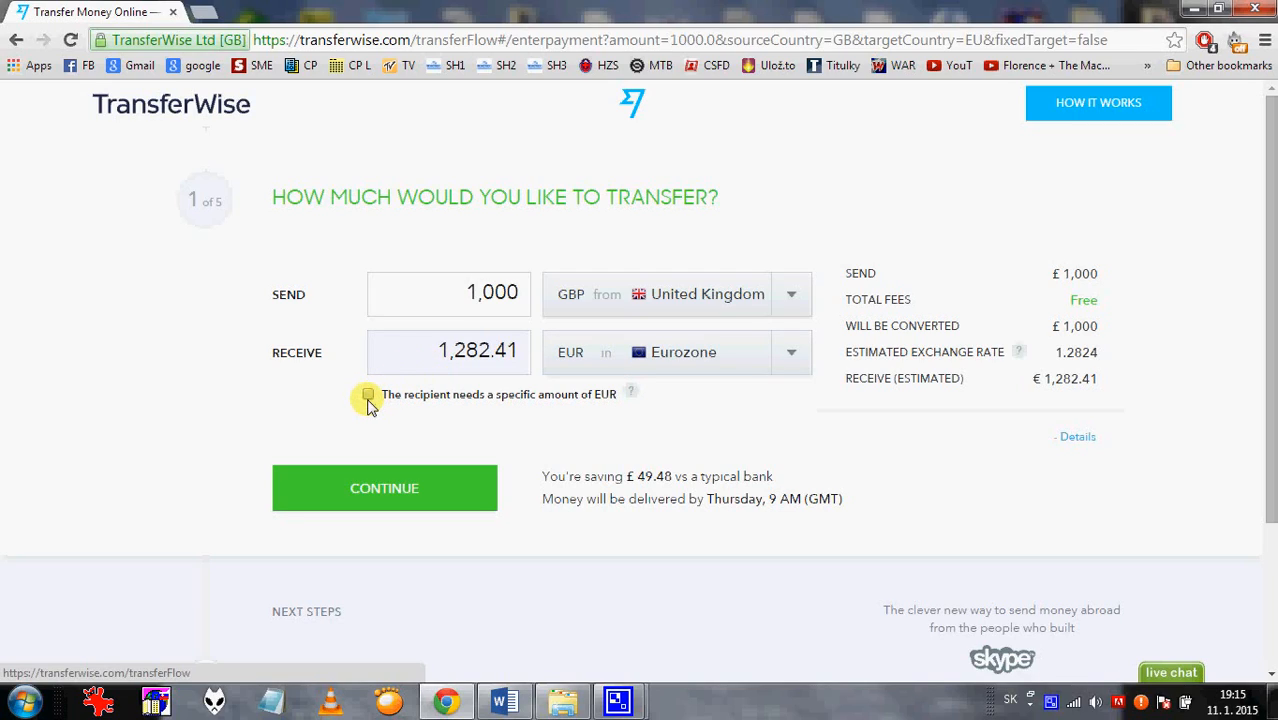
Try fixing the recipient's amount at exactly 1000 EUR.
{"action": "left_click", "coordinate": [368, 396]}
{"action": "left_click_drag", "start_coordinate": [422, 354], "coordinate": [529, 352]}
{"action": "type", "text": "1000"}
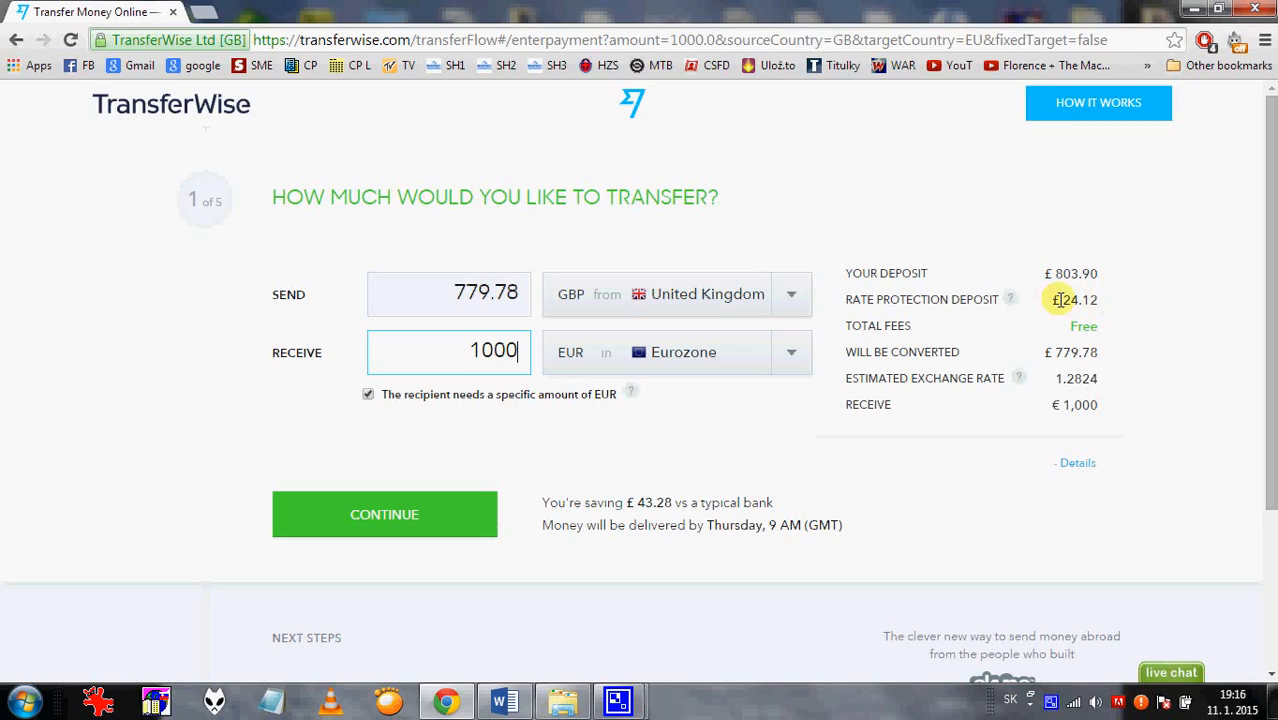
{"action": "mouse_move", "coordinate": [1006, 300]}
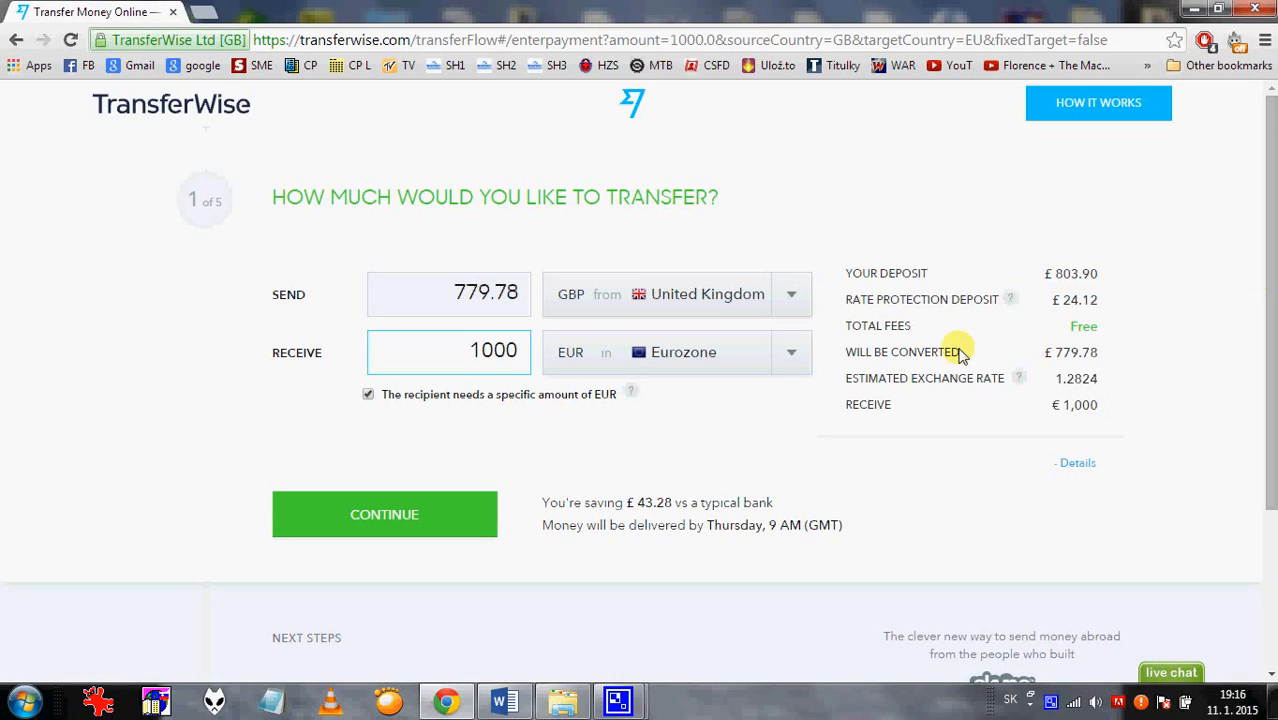
Turn the fixed EUR amount off, send 1000 GBP again, and continue to sender details.
{"action": "left_click", "coordinate": [368, 395]}
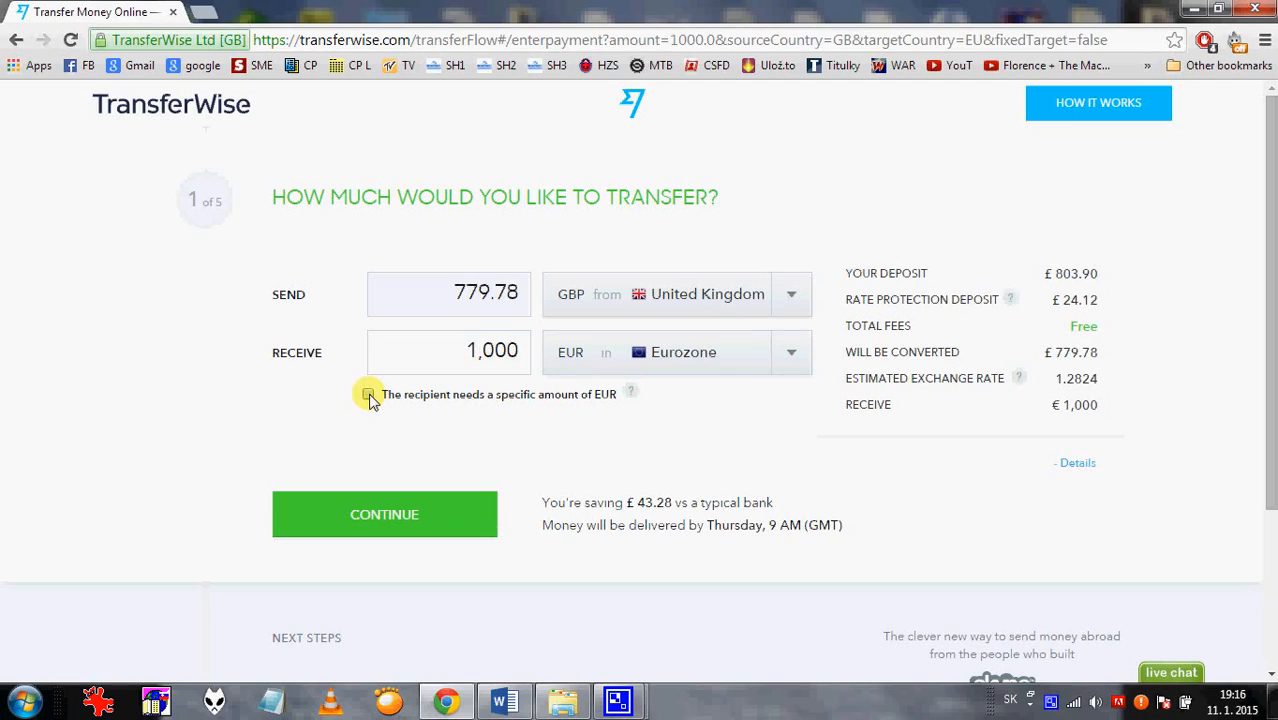
{"action": "left_click_drag", "start_coordinate": [500, 289], "coordinate": [530, 290]}
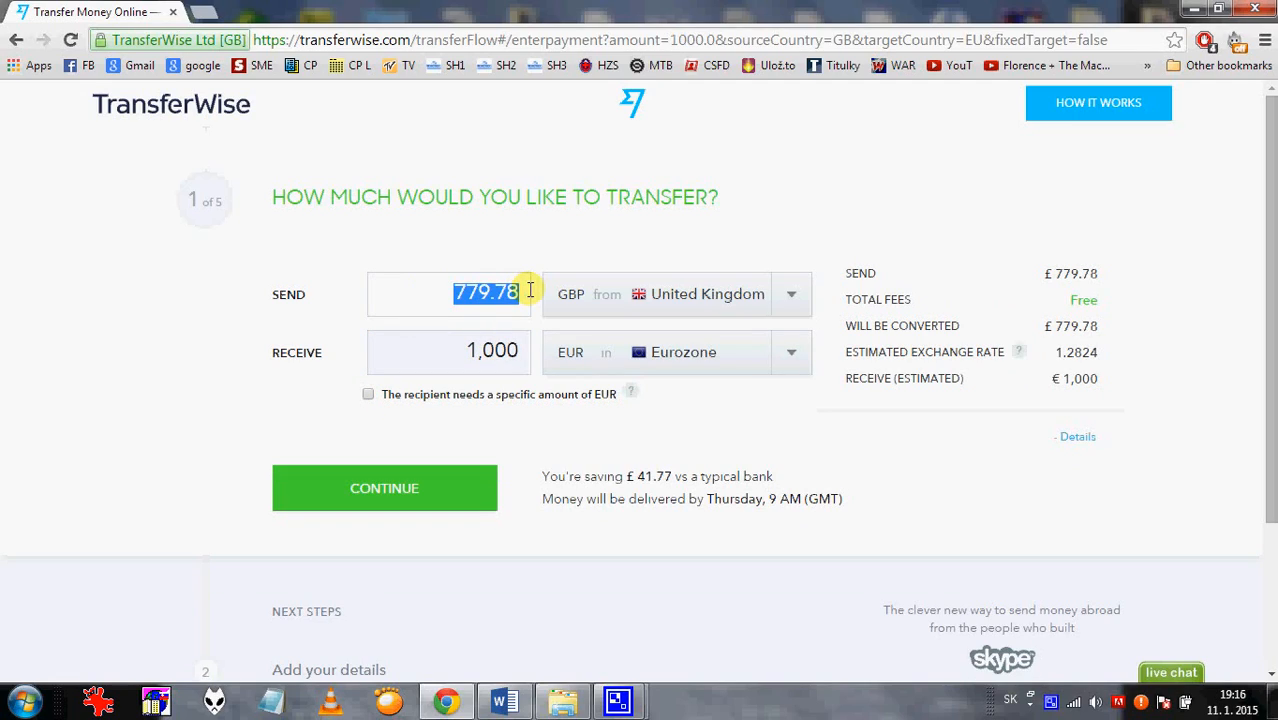
{"action": "type", "text": "1000"}
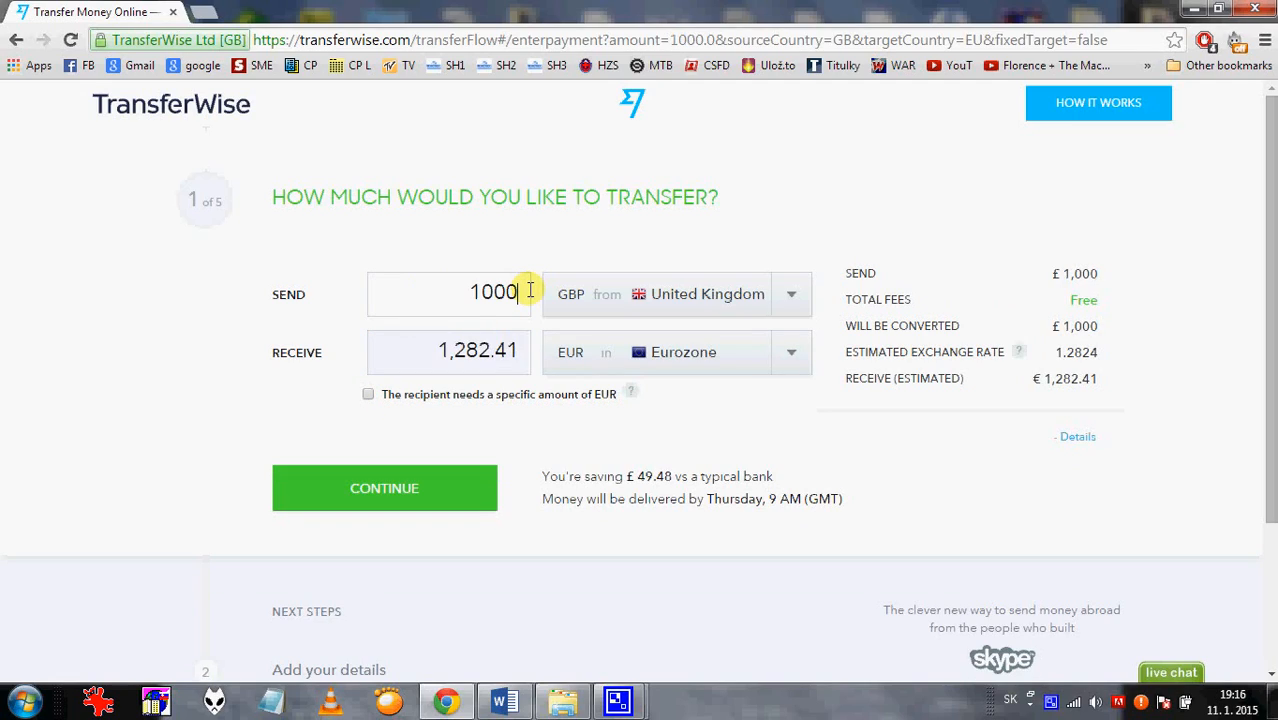
{"action": "left_click", "coordinate": [390, 495]}
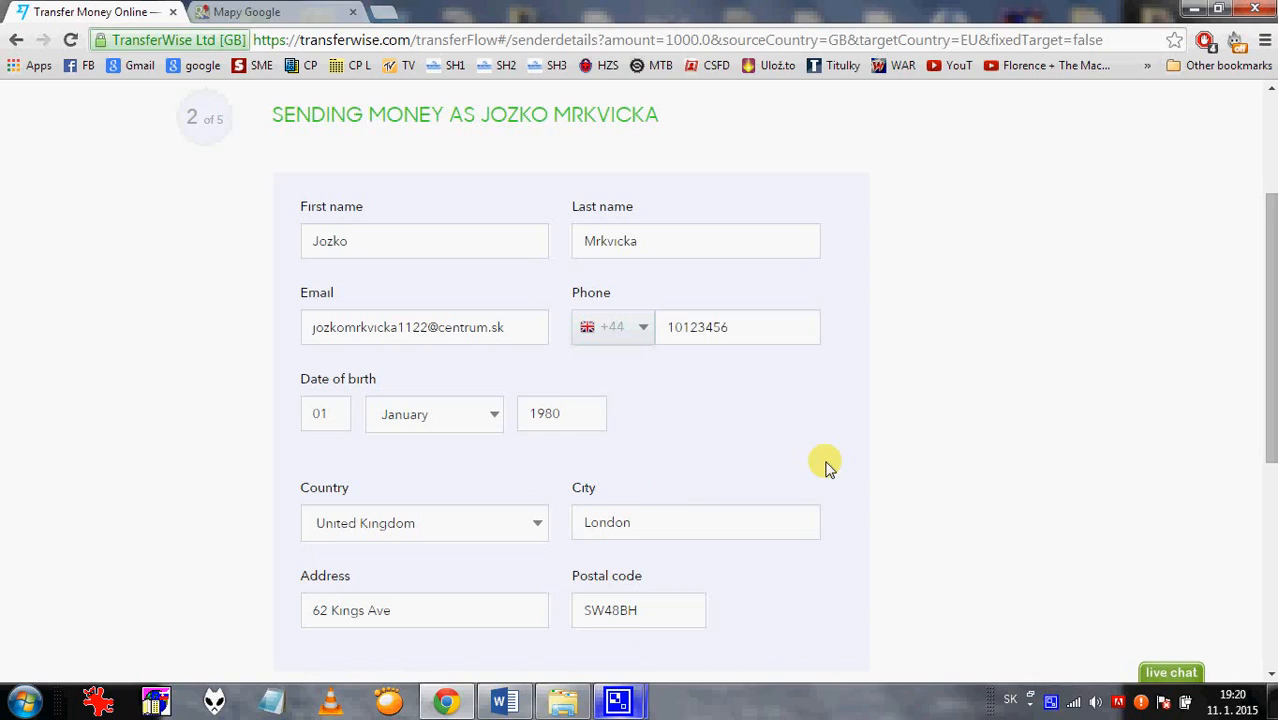
Accept the prefilled sender details and continue to the recipient step.
{"action": "scroll", "coordinate": [826, 466], "scroll_direction": "down", "scroll_amount": 4}
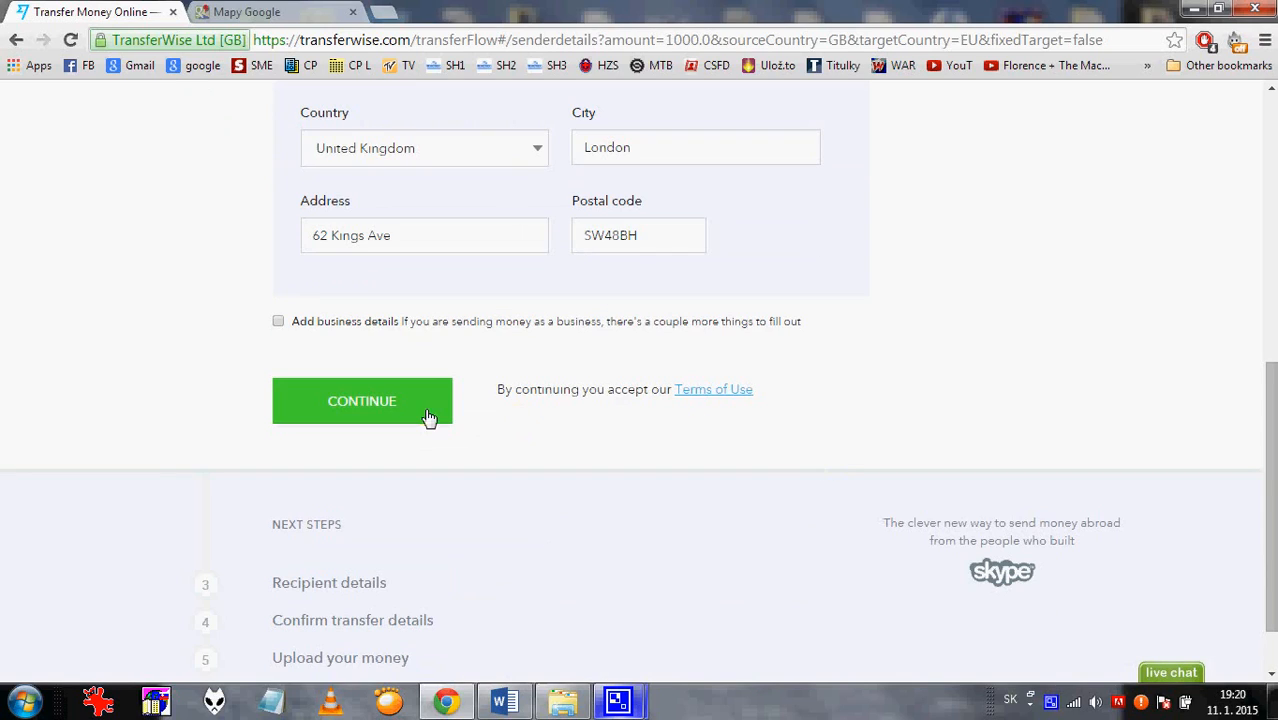
{"action": "left_click", "coordinate": [388, 402]}
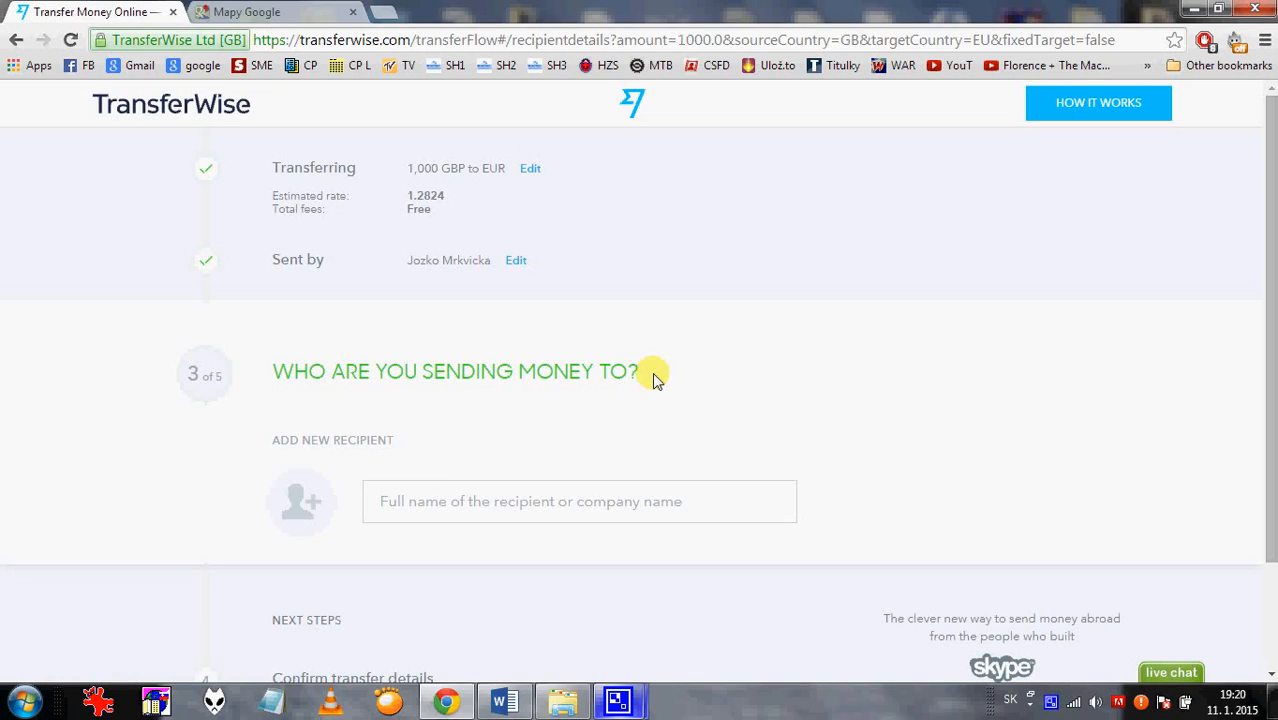
Enter a new recipient's full name and e-mail, choosing payment to their bank account.
{"action": "left_click", "coordinate": [396, 504]}
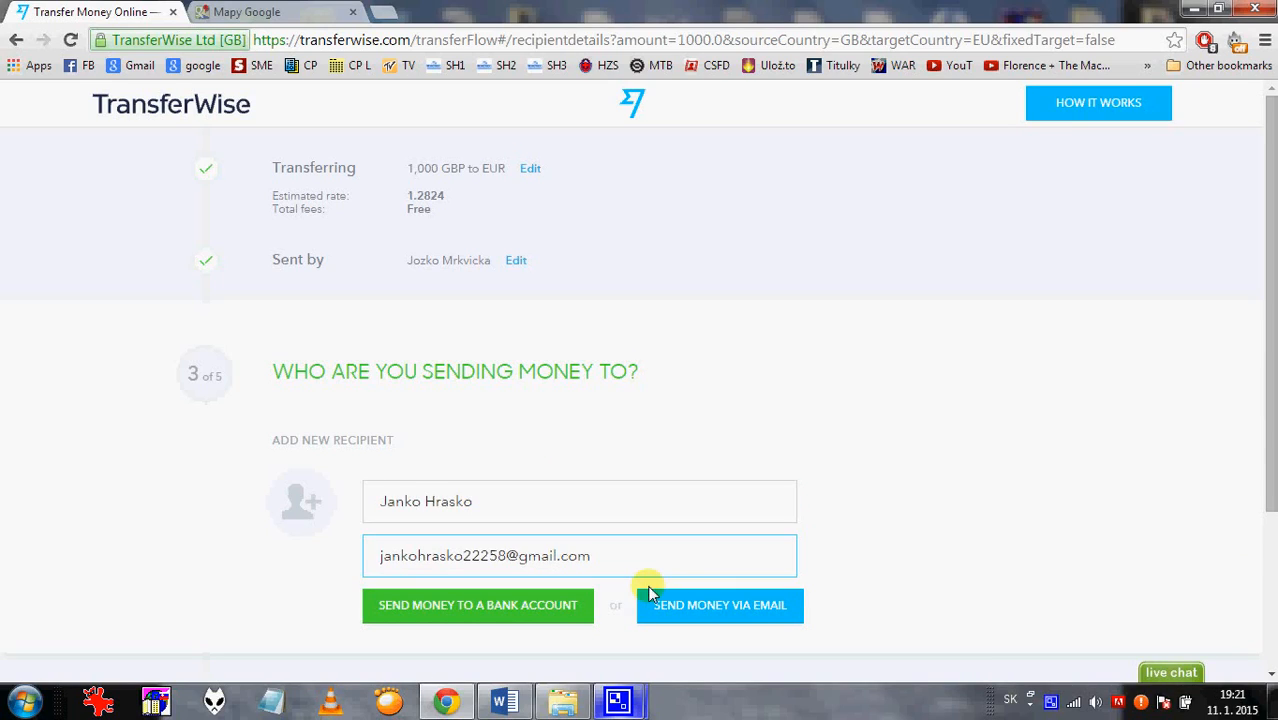
{"action": "scroll", "coordinate": [845, 552], "scroll_direction": "down", "scroll_amount": 1}
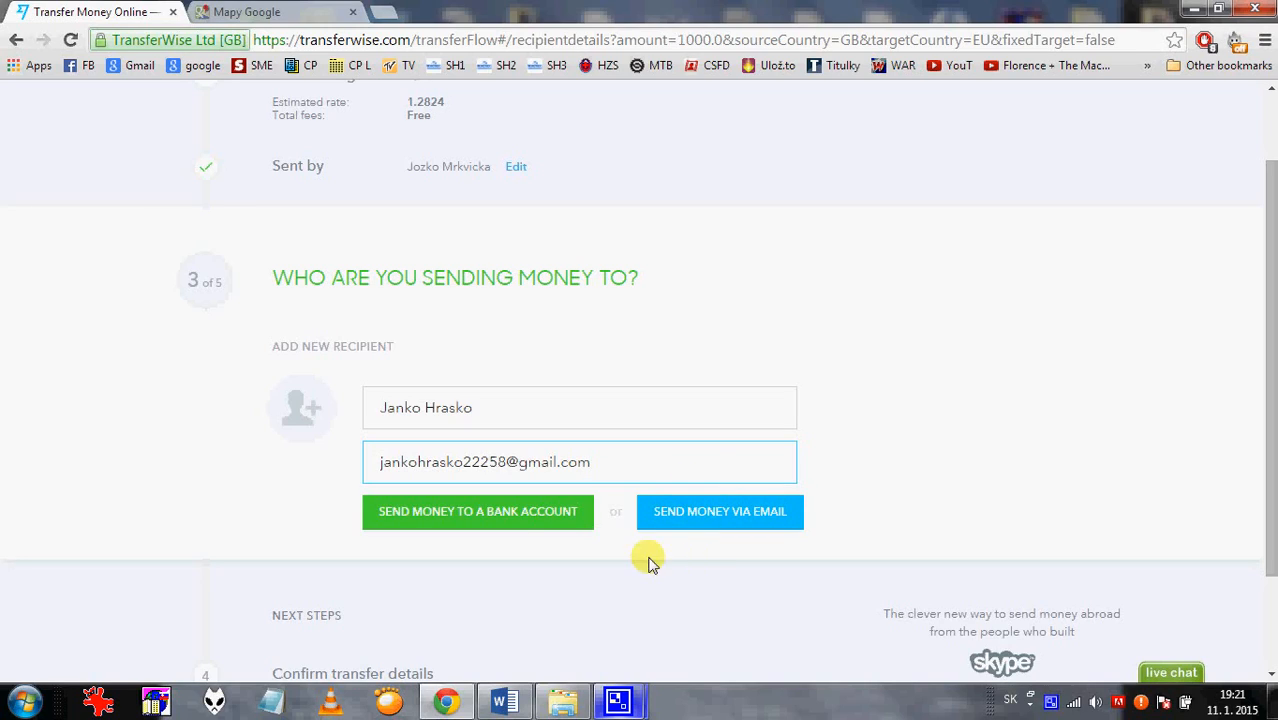
{"action": "left_click", "coordinate": [492, 520]}
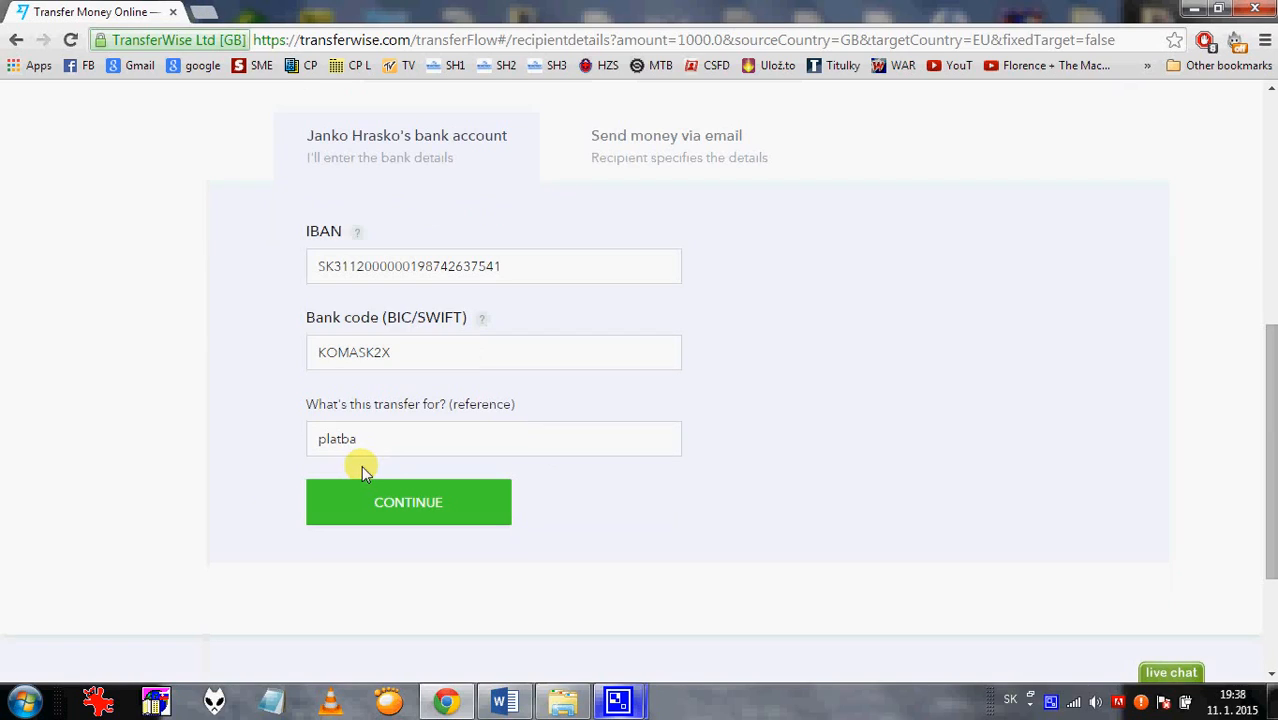
Submit the recipient's IBAN, bank code KOMASK2X and reference 'platba'.
{"action": "left_click", "coordinate": [431, 500]}
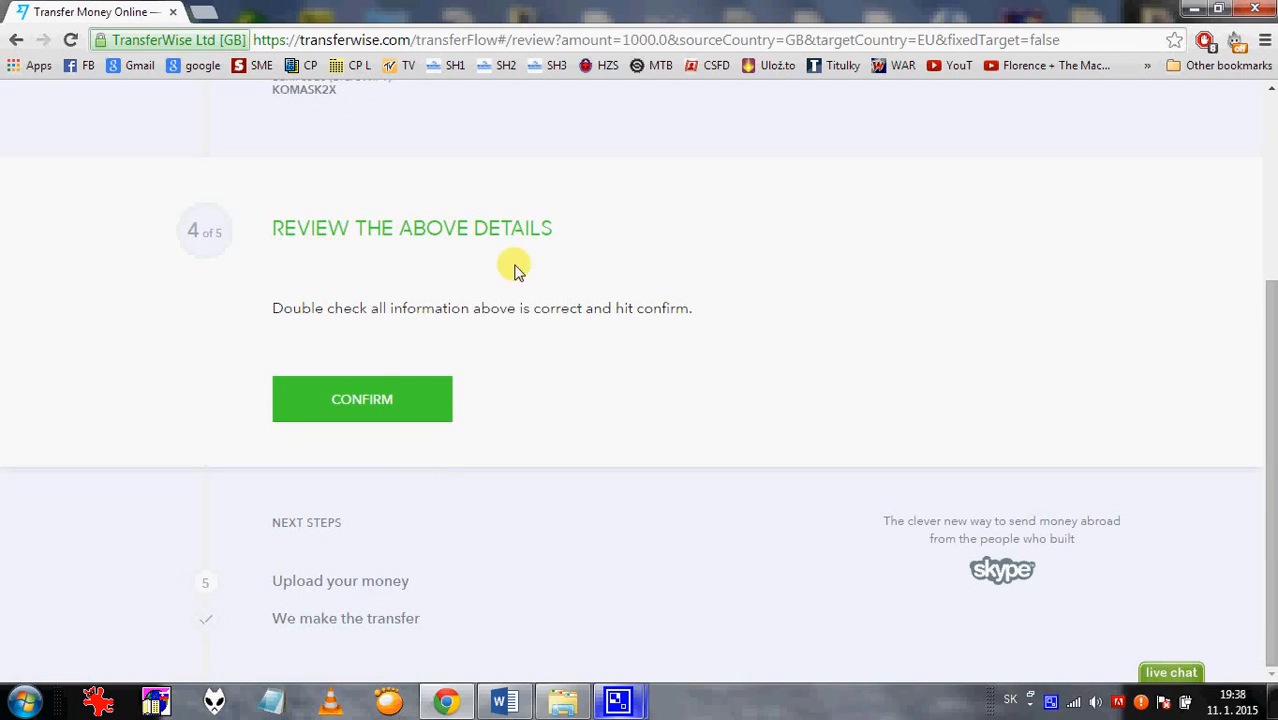
Review the 1,000 GBP→EUR transfer summary and confirm it.
{"action": "scroll", "coordinate": [600, 358], "scroll_direction": "up", "scroll_amount": 3}
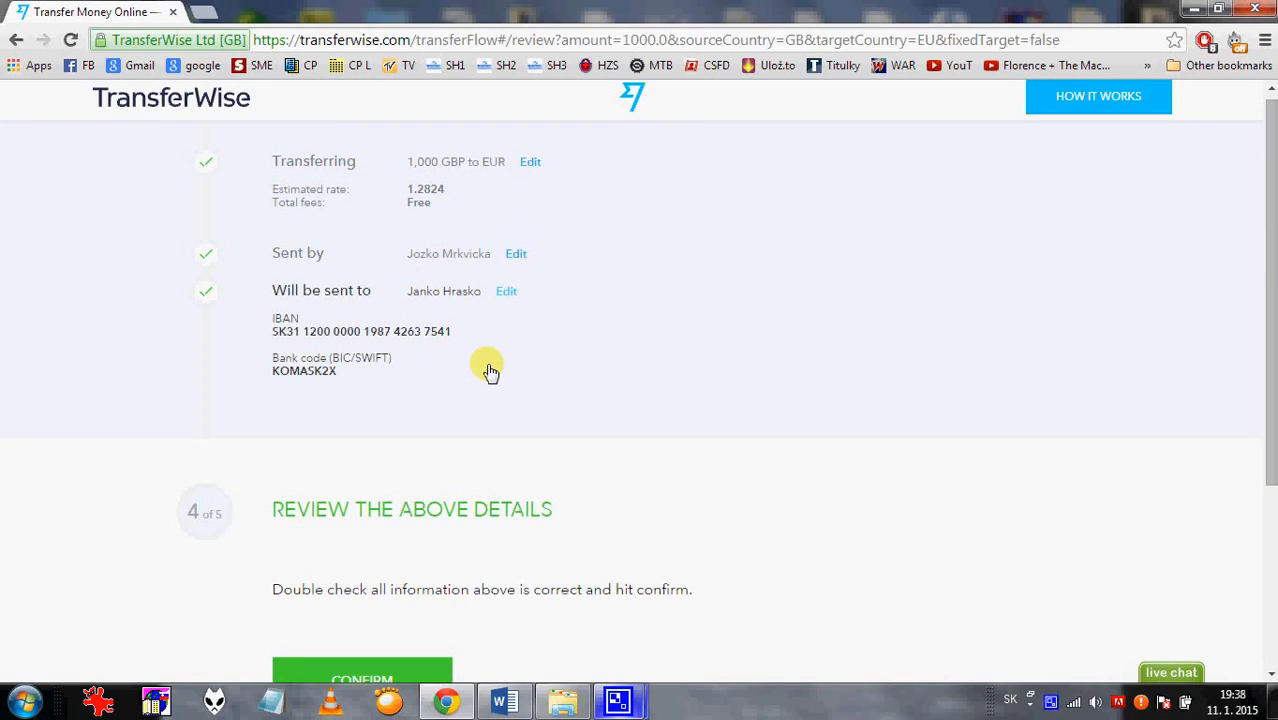
{"action": "scroll", "coordinate": [490, 372], "scroll_direction": "down", "scroll_amount": 3}
{"action": "left_click", "coordinate": [385, 406]}
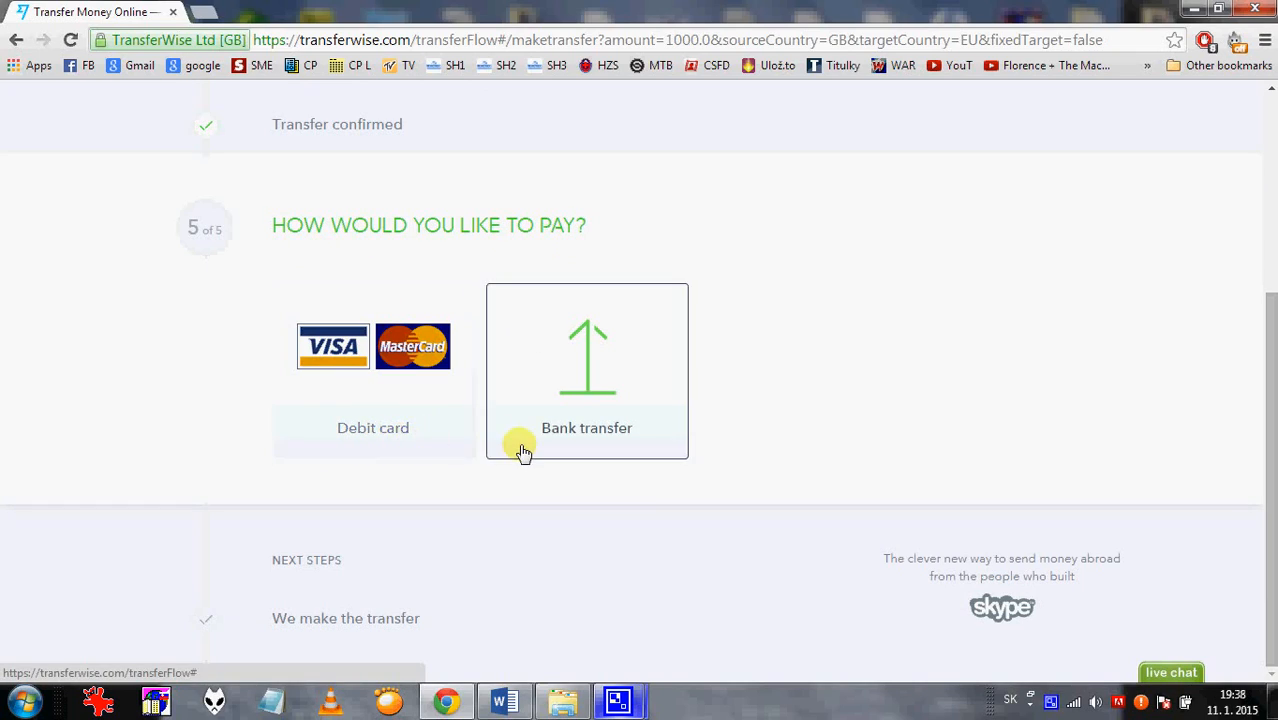
Look over the debit card payment form, then pick Bank transfer as the payment method.
{"action": "left_click", "coordinate": [395, 432]}
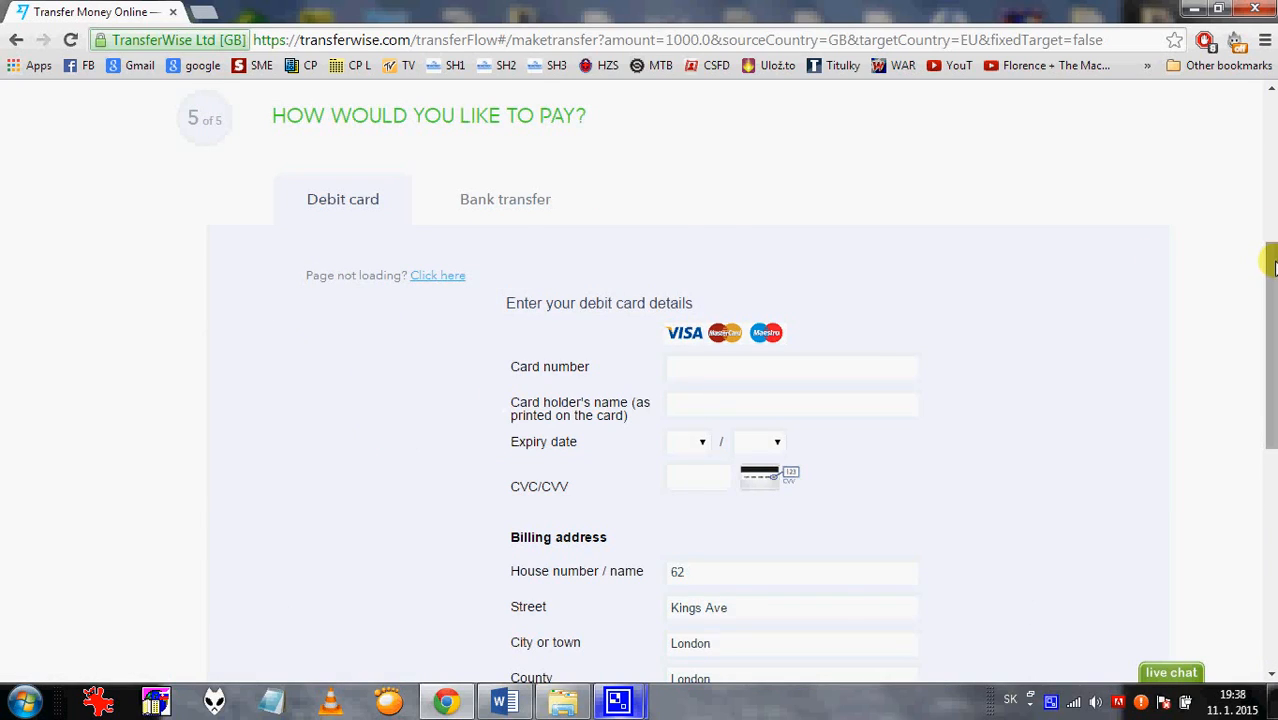
{"action": "left_click_drag", "start_coordinate": [1272, 265], "coordinate": [1272, 321]}
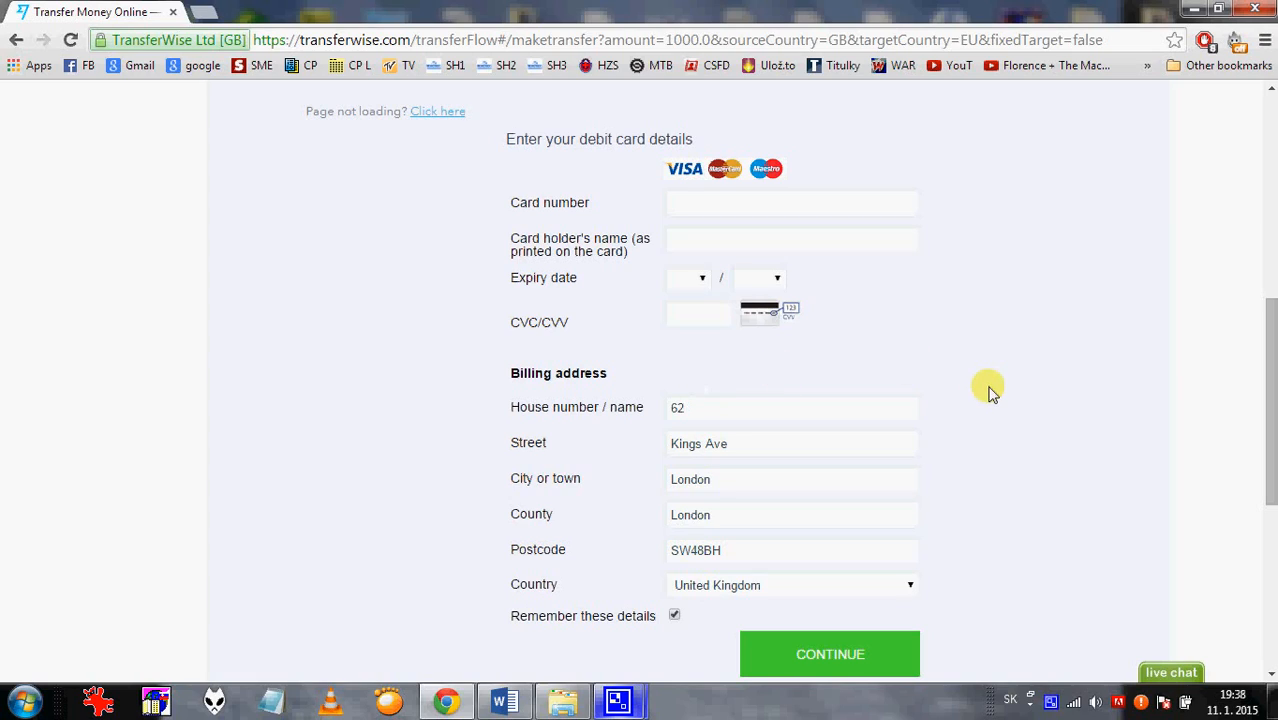
{"action": "scroll", "coordinate": [990, 392], "scroll_direction": "down", "scroll_amount": 1}
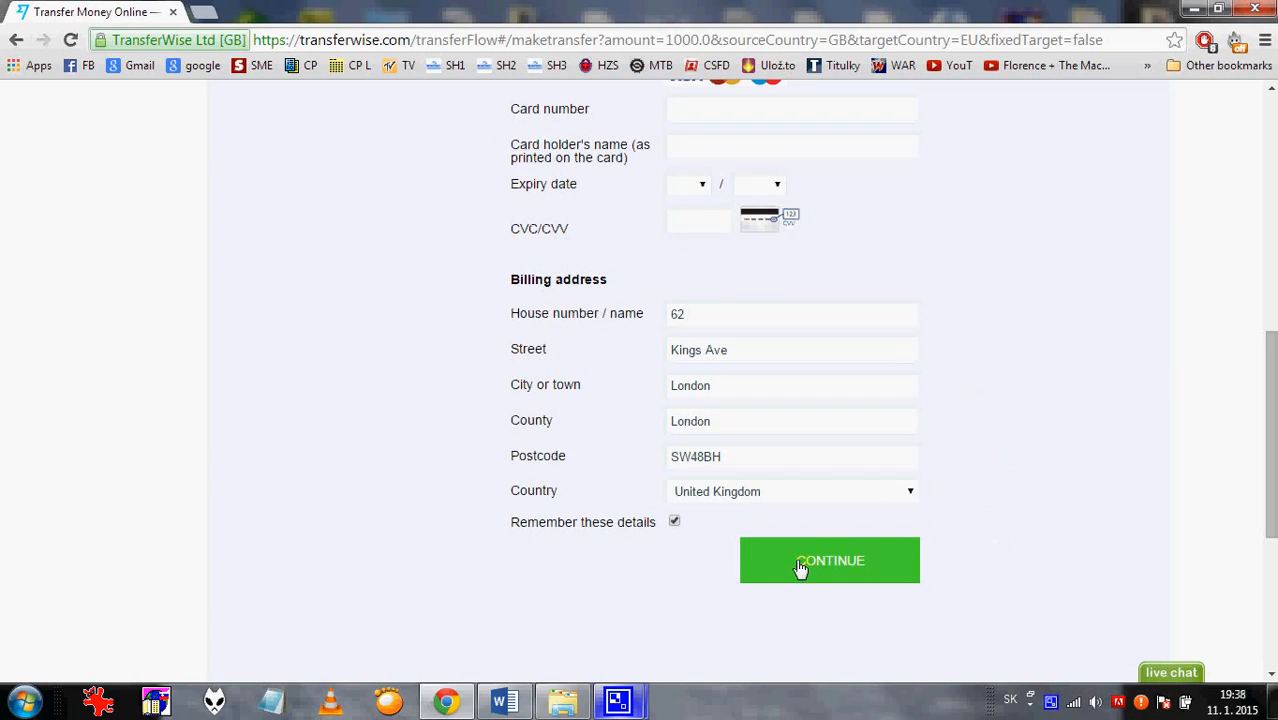
{"action": "scroll", "coordinate": [1005, 480], "scroll_direction": "up", "scroll_amount": 3}
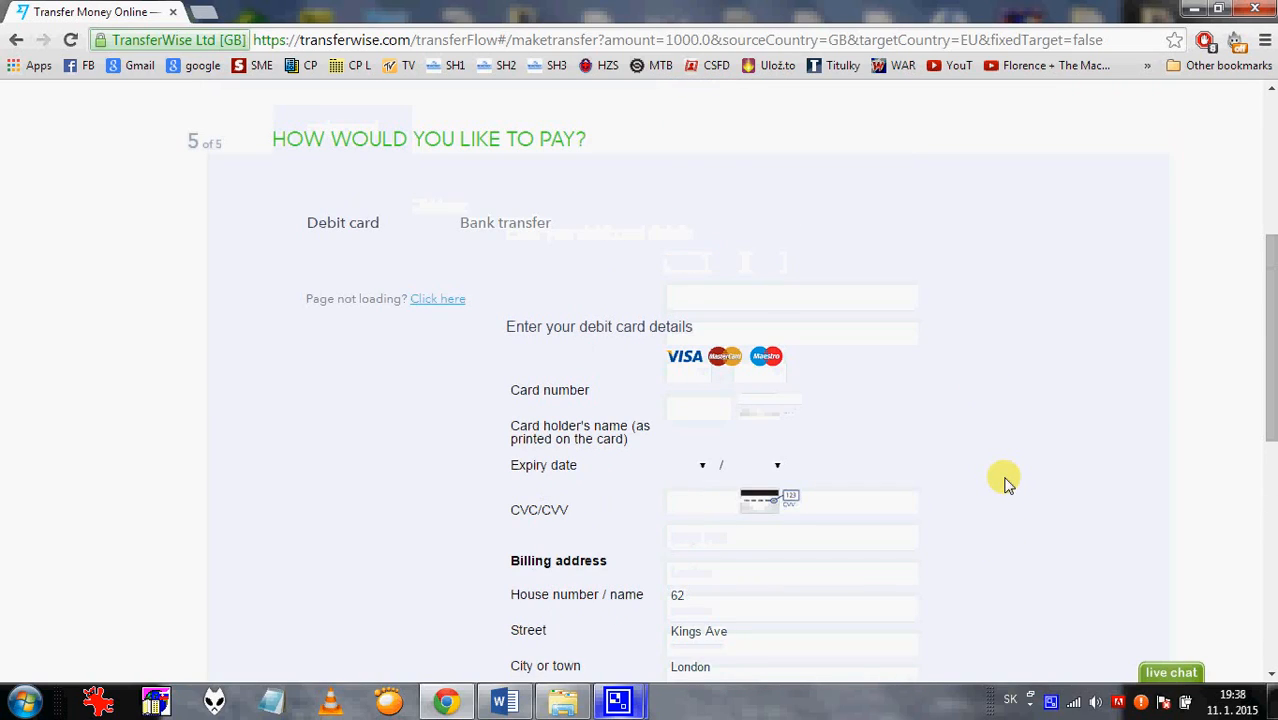
{"action": "left_click", "coordinate": [529, 244]}
{"action": "scroll", "coordinate": [764, 243], "scroll_direction": "down", "scroll_amount": 1}
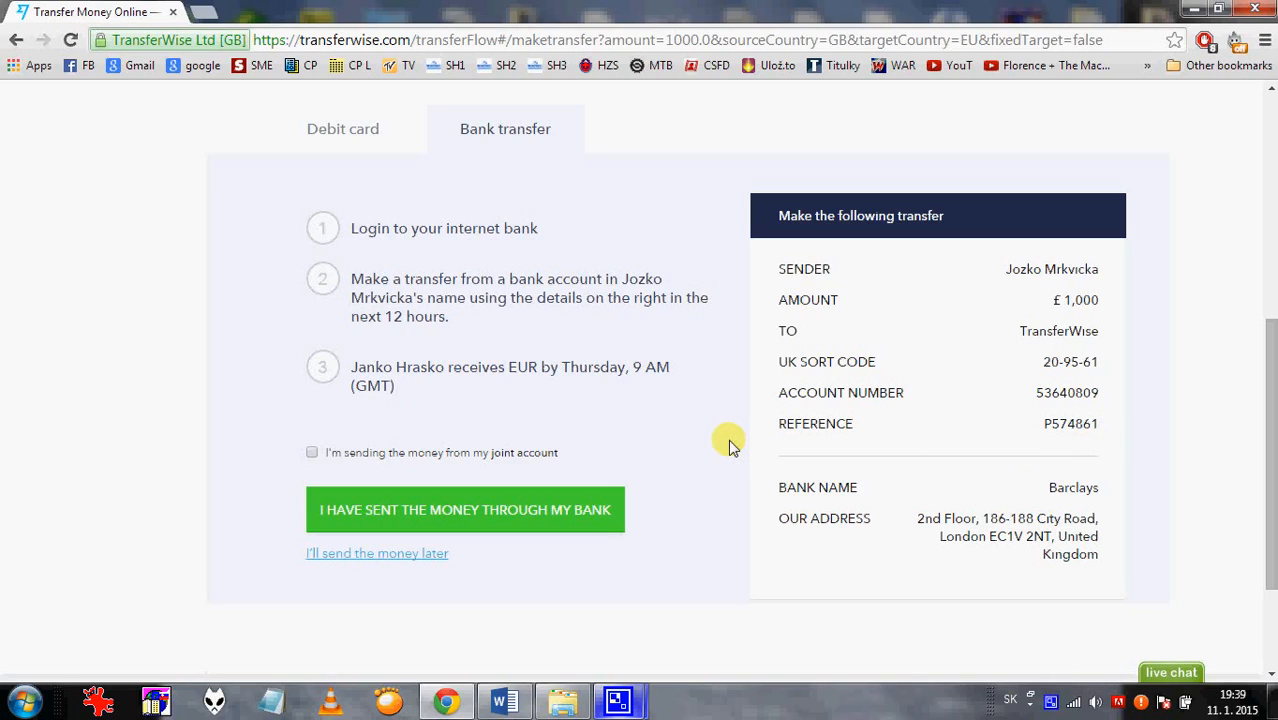
{"action": "left_click", "coordinate": [210, 18]}
Log in to TSB Internet Banking and reach the new payee payment form.
{"action": "left_click", "coordinate": [214, 40]}
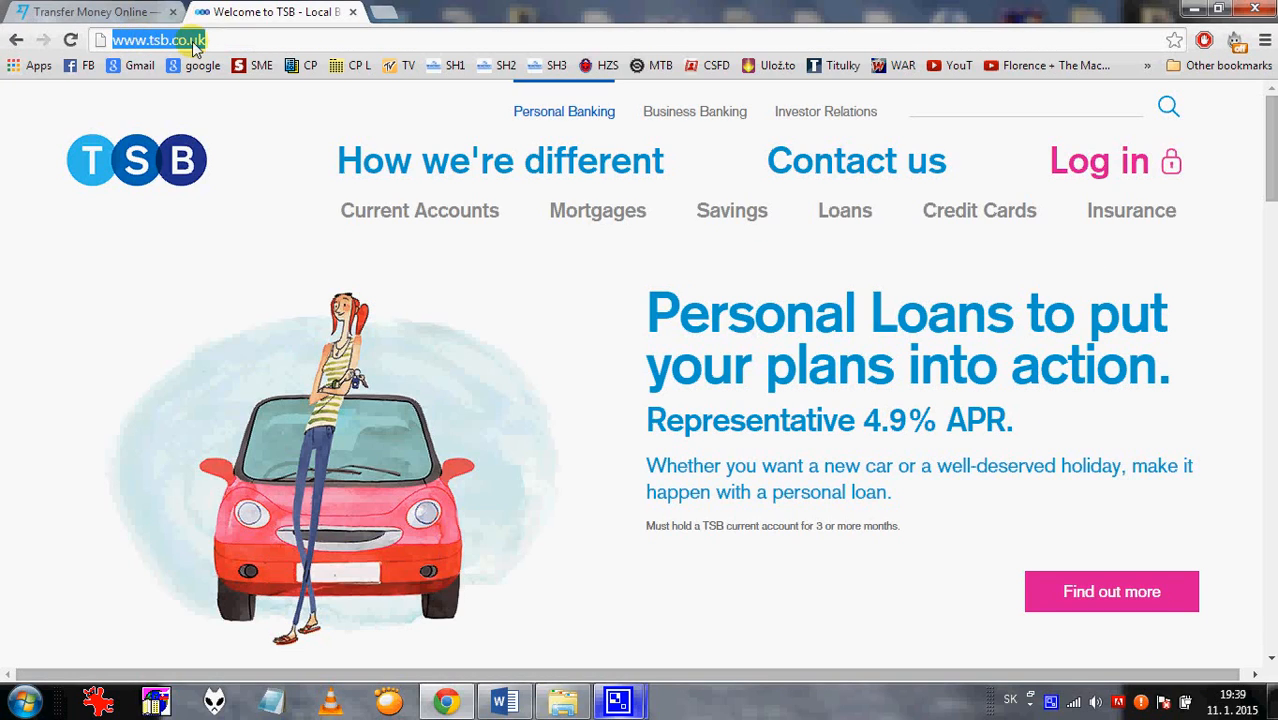
{"action": "left_click", "coordinate": [245, 43]}
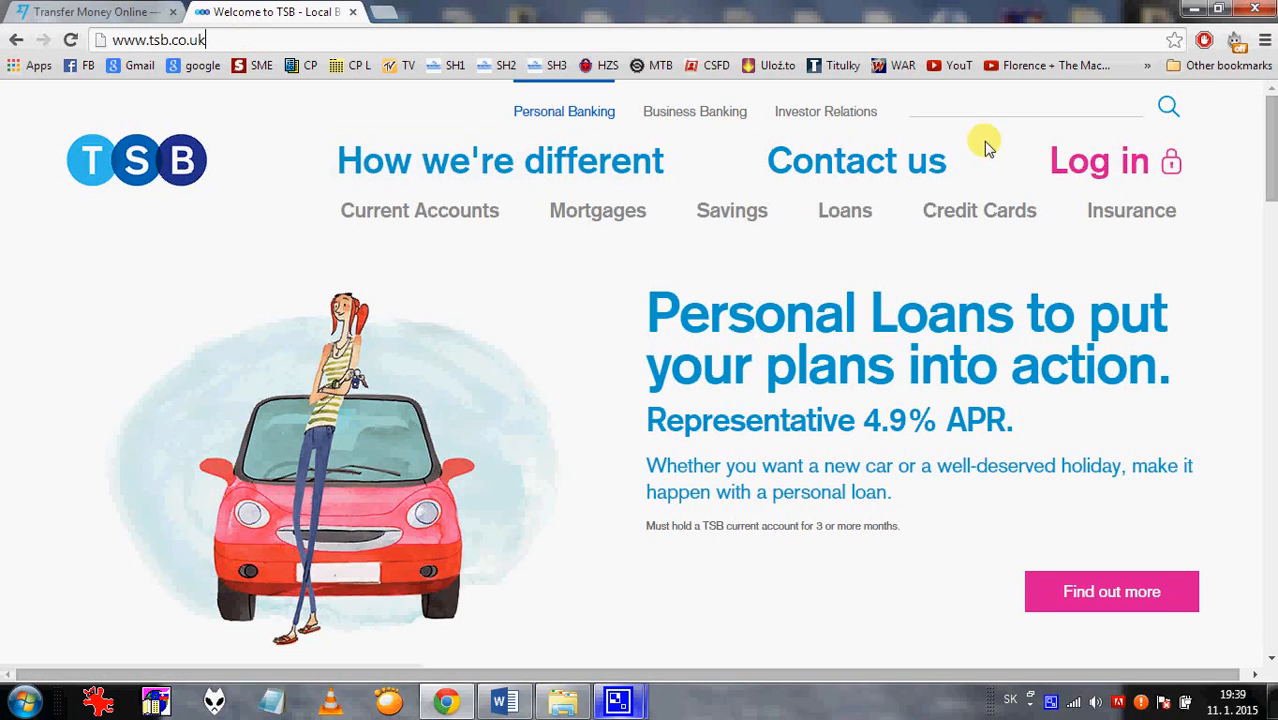
{"action": "left_click", "coordinate": [1080, 185]}
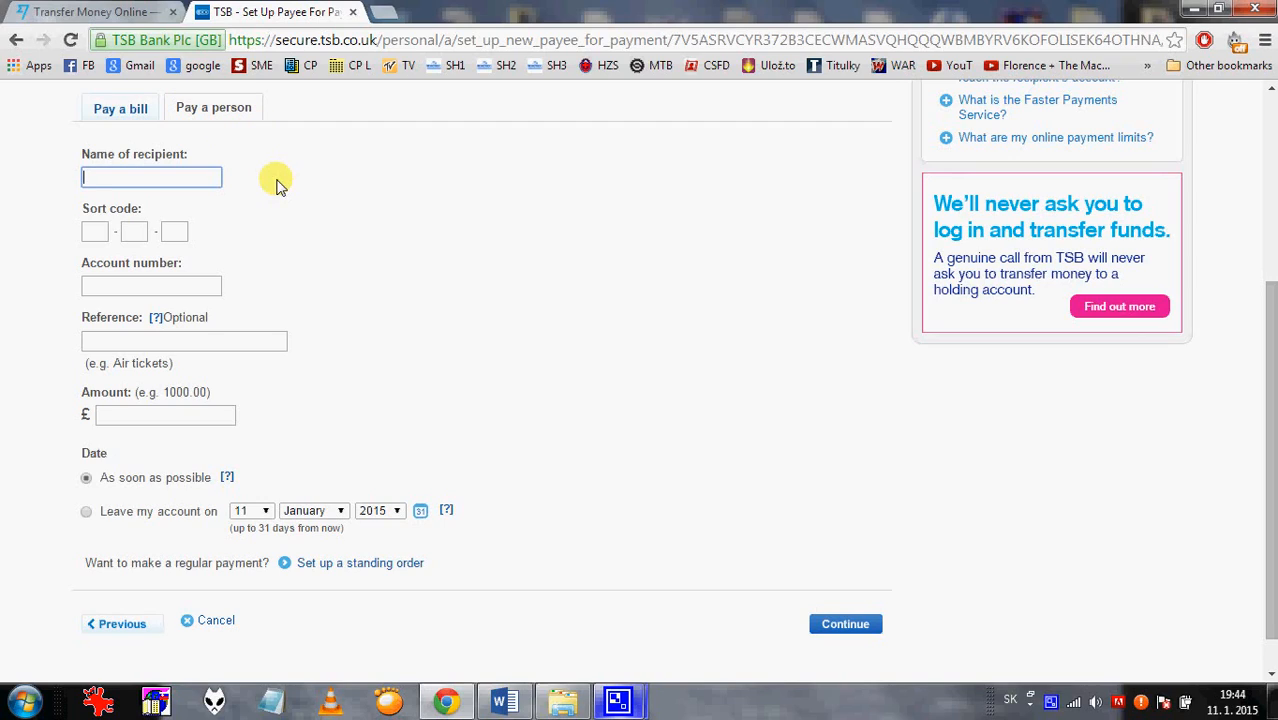
Copy 'TransferWise' from the transfer details into the TSB recipient name field.
{"action": "left_click", "coordinate": [128, 12]}
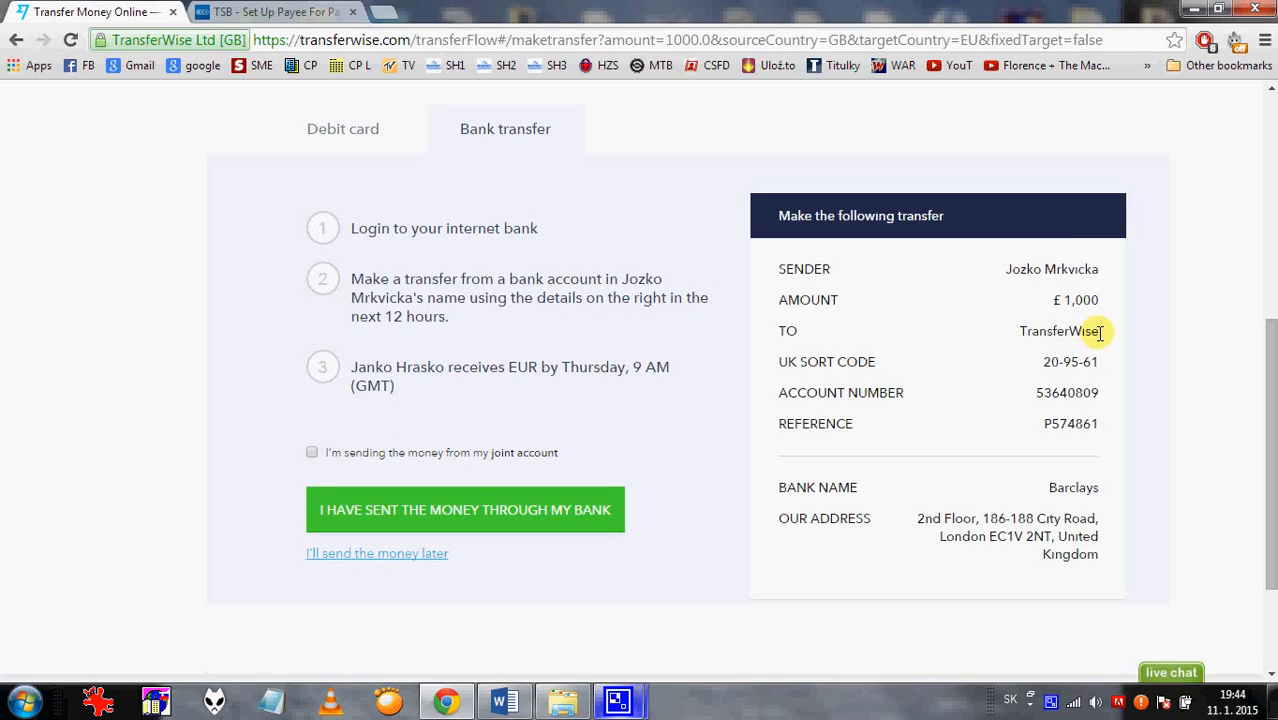
{"action": "left_click_drag", "start_coordinate": [1099, 333], "coordinate": [1046, 336]}
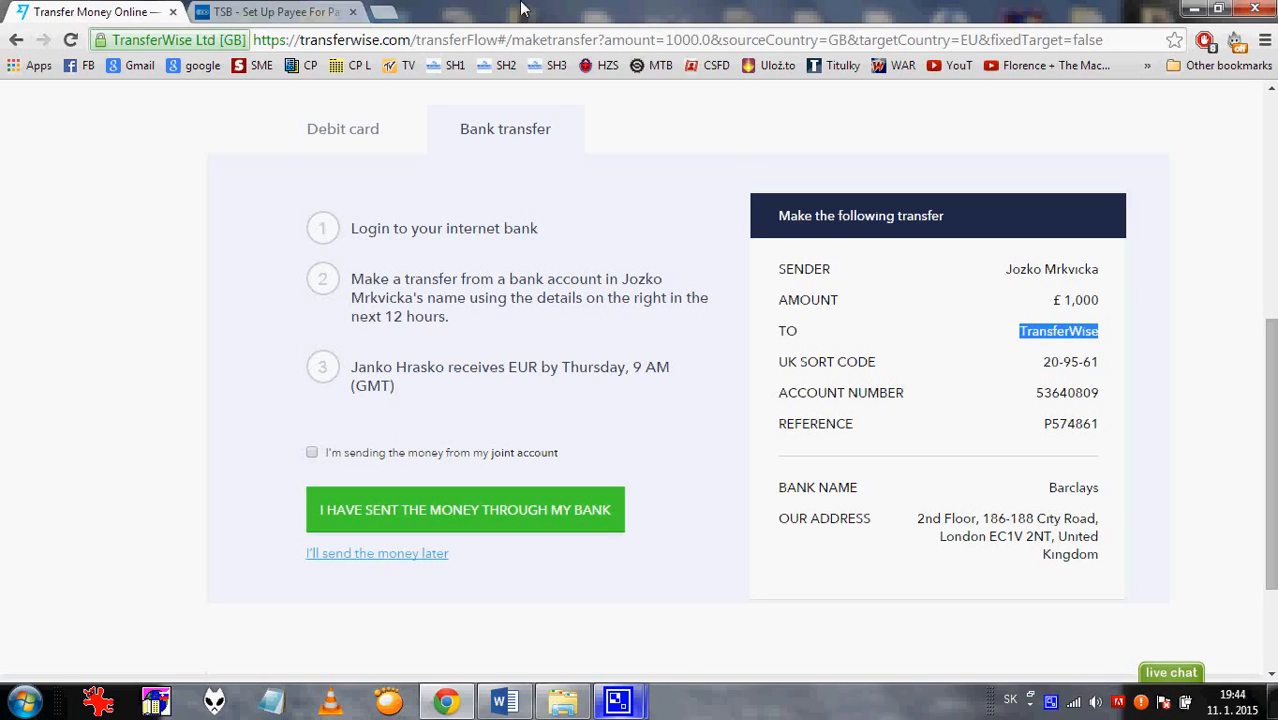
{"action": "left_click", "coordinate": [330, 10]}
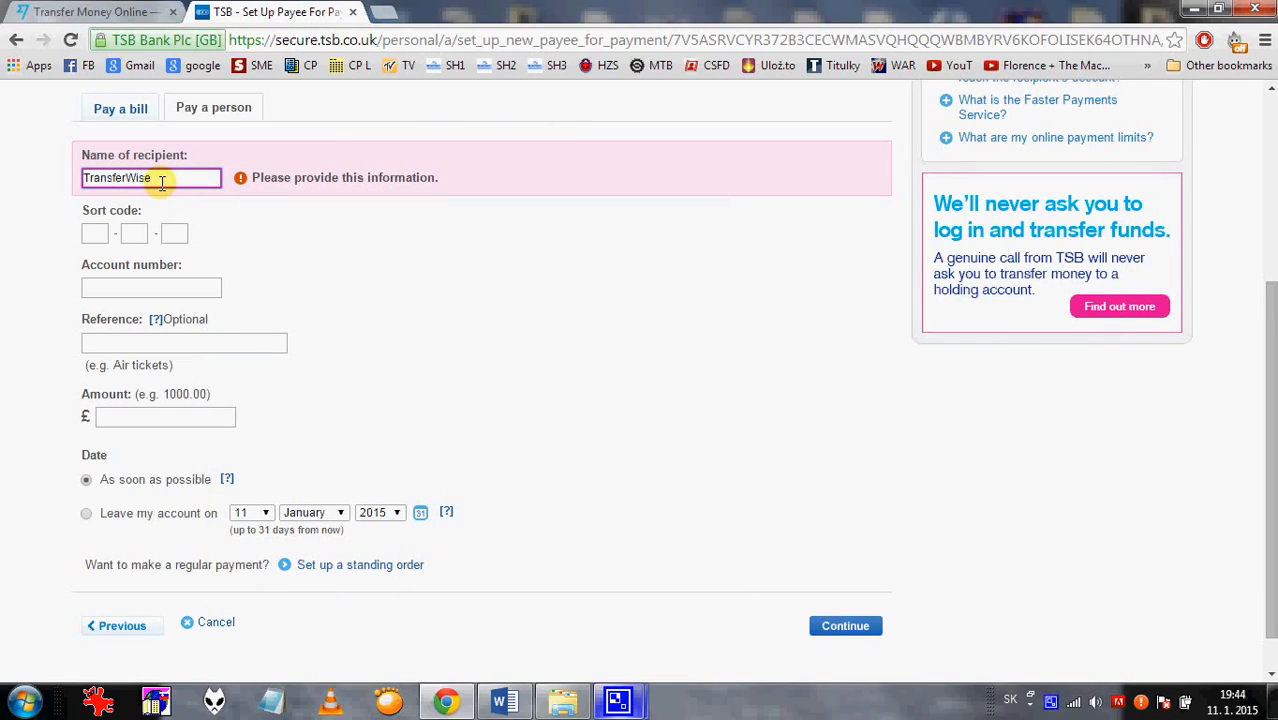
{"action": "left_click", "coordinate": [120, 11]}
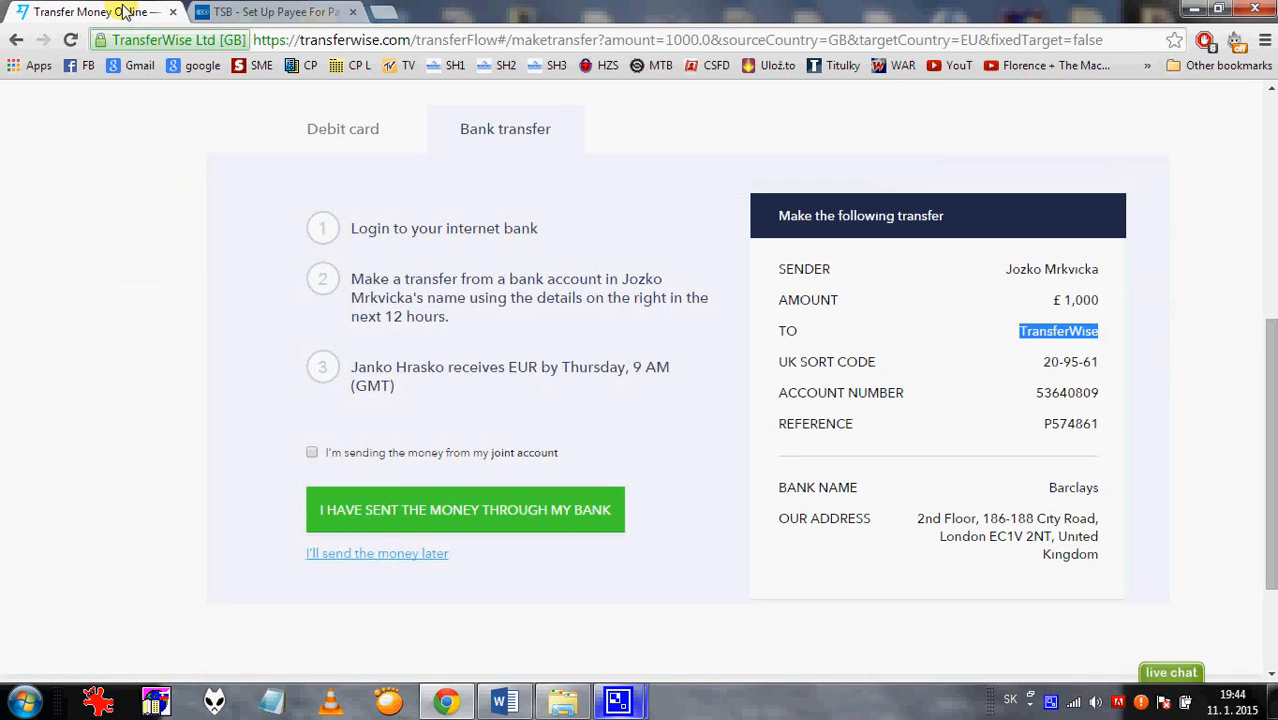
{"action": "left_click", "coordinate": [232, 11]}
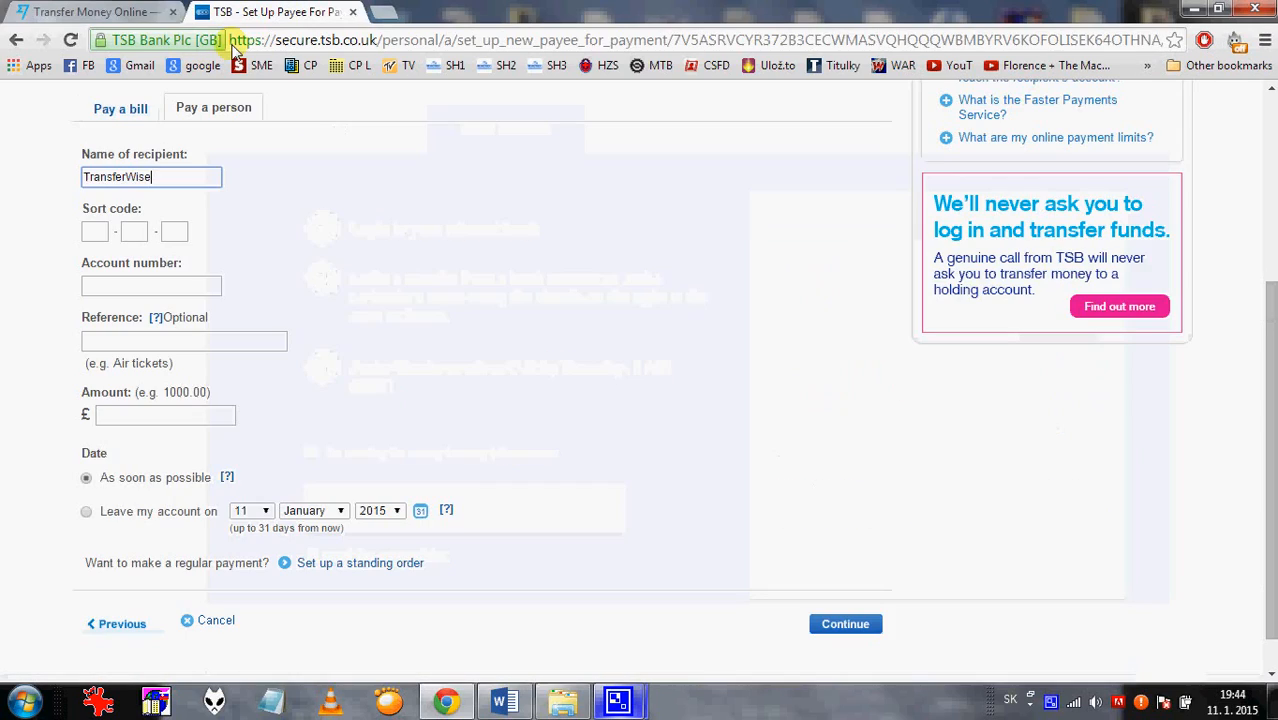
Enter sort code 209561 in the TSB payee form and copy TransferWise's account number.
{"action": "left_click", "coordinate": [101, 233]}
{"action": "type", "text": "209561"}
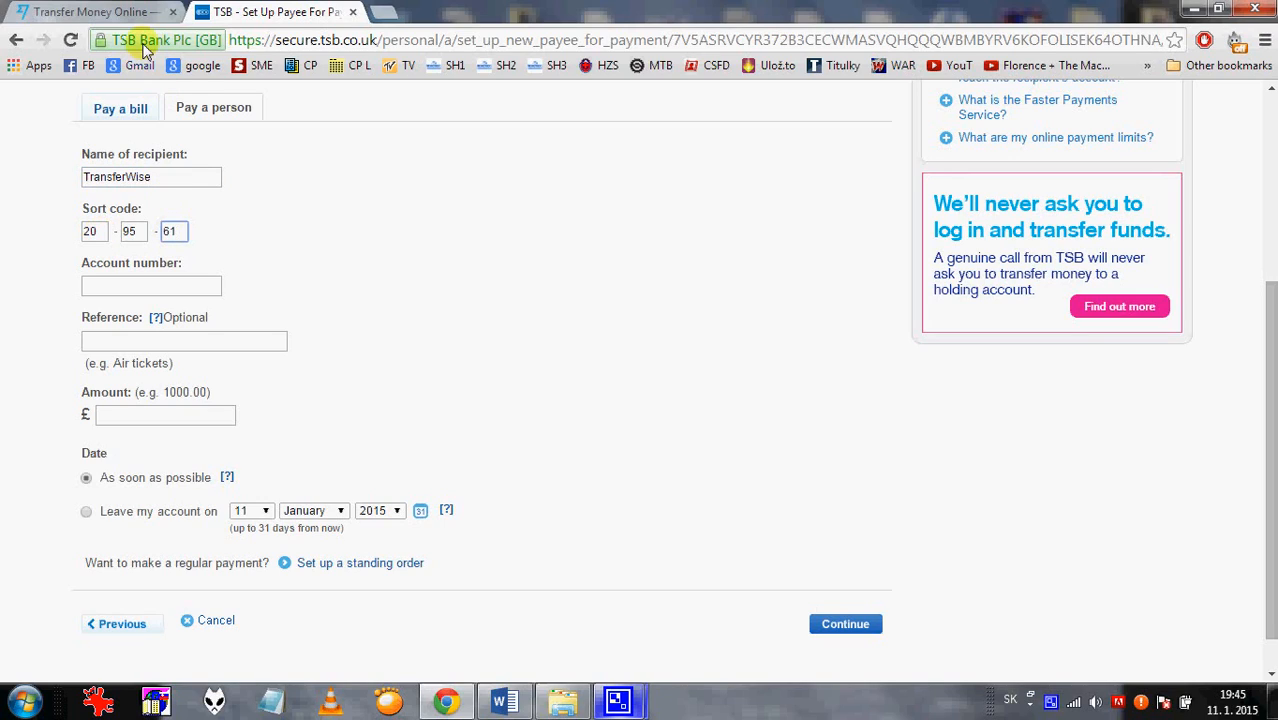
{"action": "left_click", "coordinate": [105, 11]}
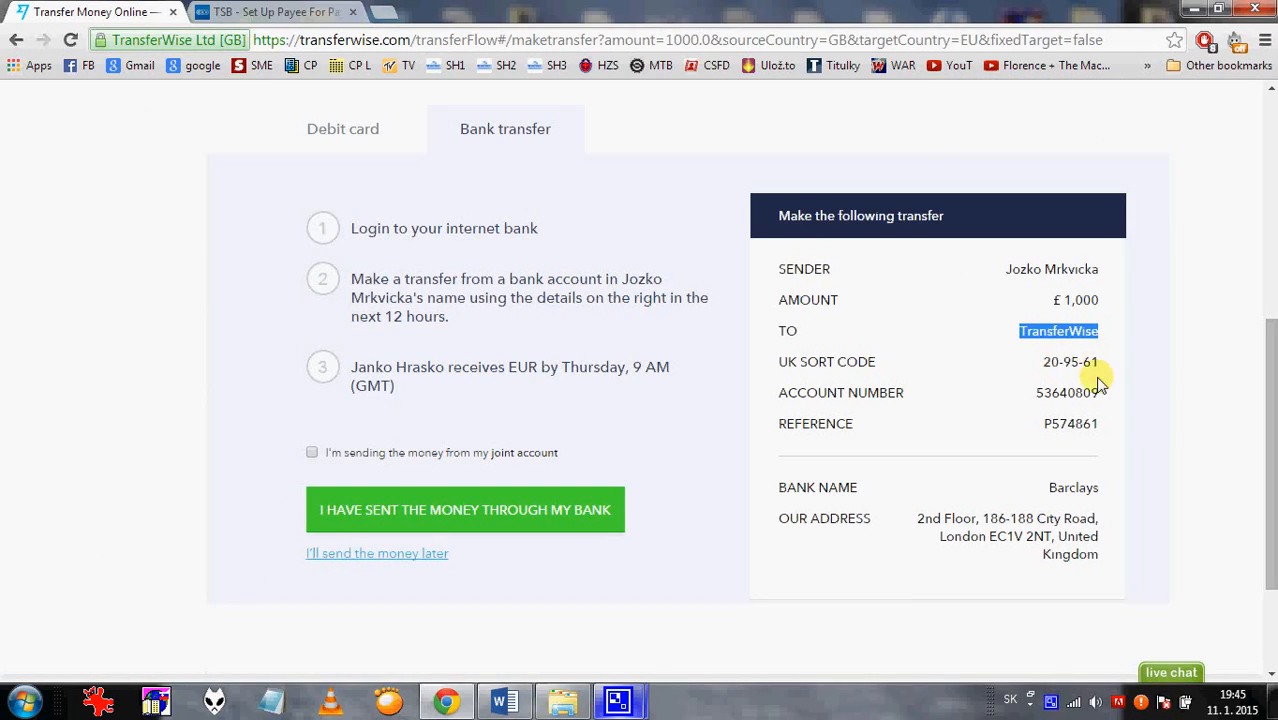
{"action": "left_click_drag", "start_coordinate": [1101, 394], "coordinate": [1037, 394]}
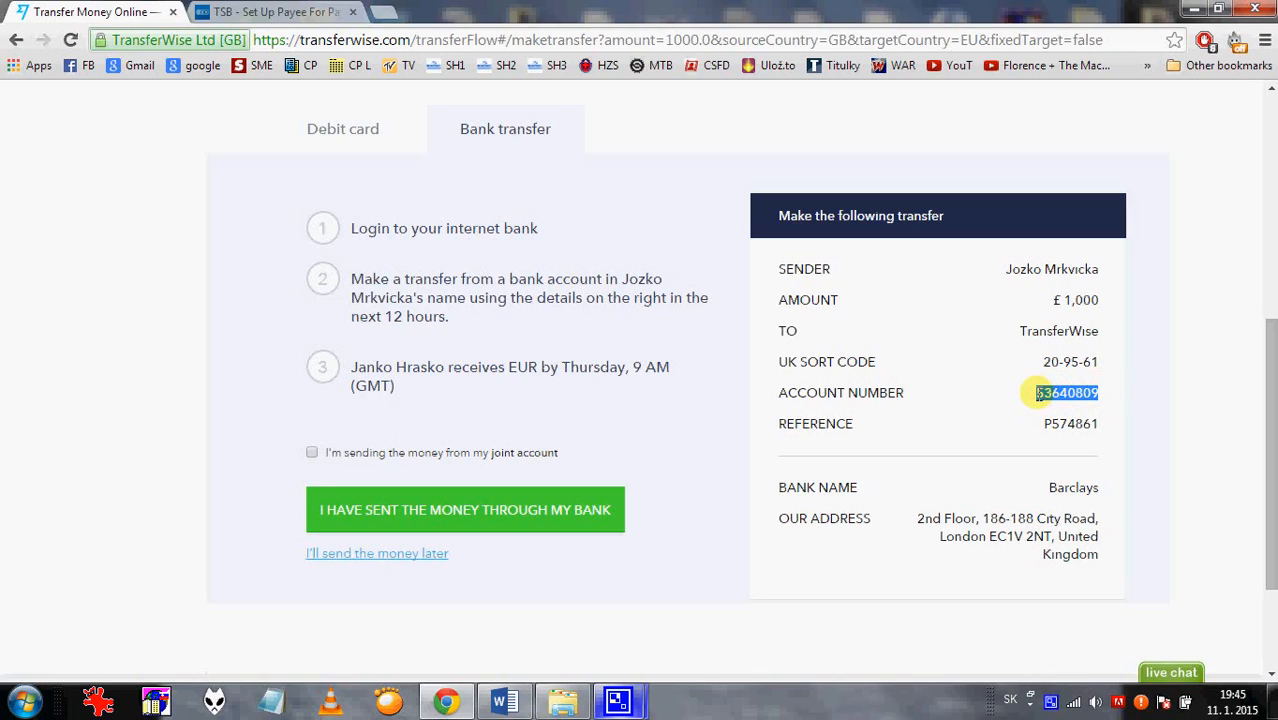
Paste TransferWise's account number and payment reference into the TSB payee form.
{"action": "left_click", "coordinate": [270, 12]}
{"action": "left_click", "coordinate": [115, 287]}
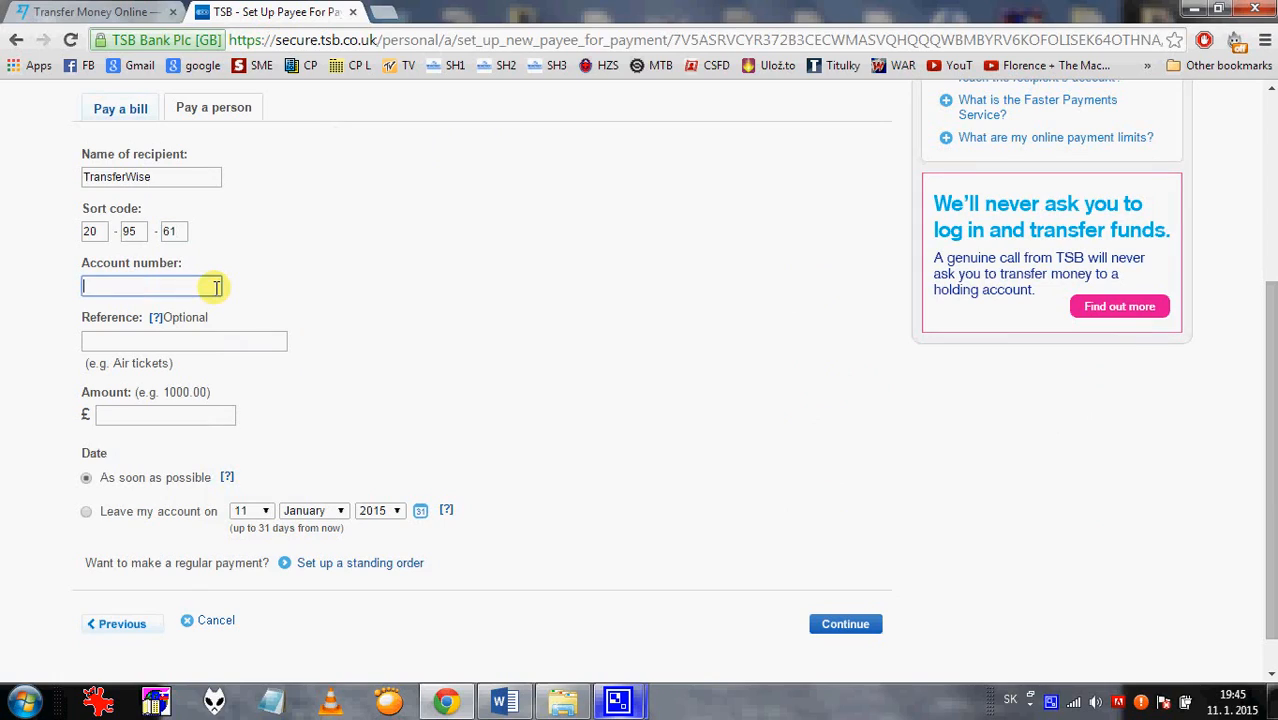
{"action": "left_click", "coordinate": [105, 12]}
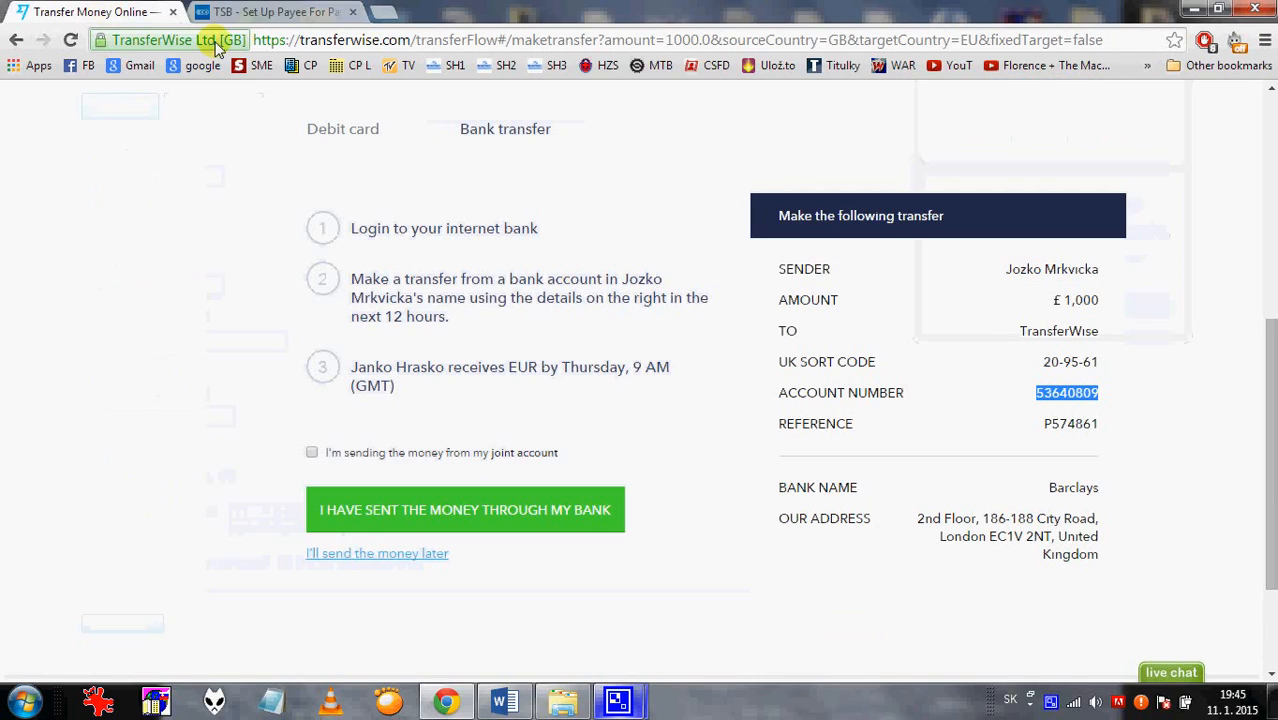
{"action": "left_click_drag", "start_coordinate": [1098, 424], "coordinate": [1043, 424]}
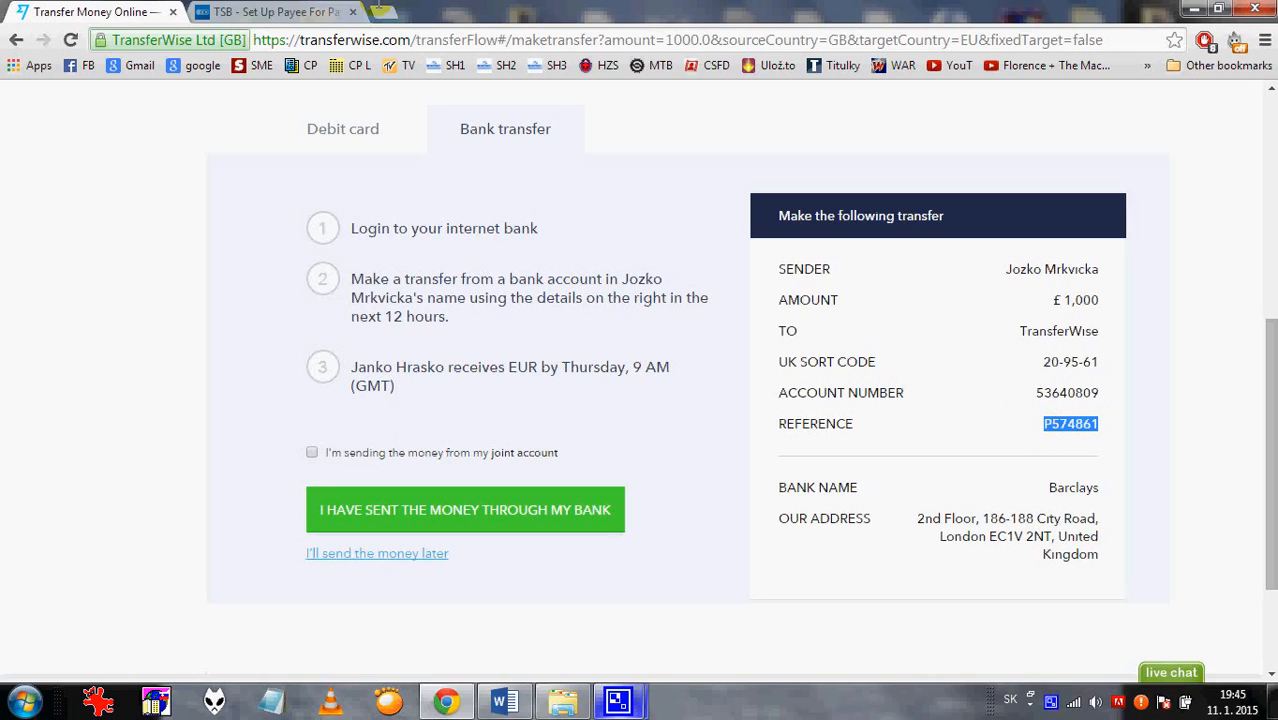
{"action": "left_click", "coordinate": [295, 12]}
{"action": "left_click", "coordinate": [150, 341]}
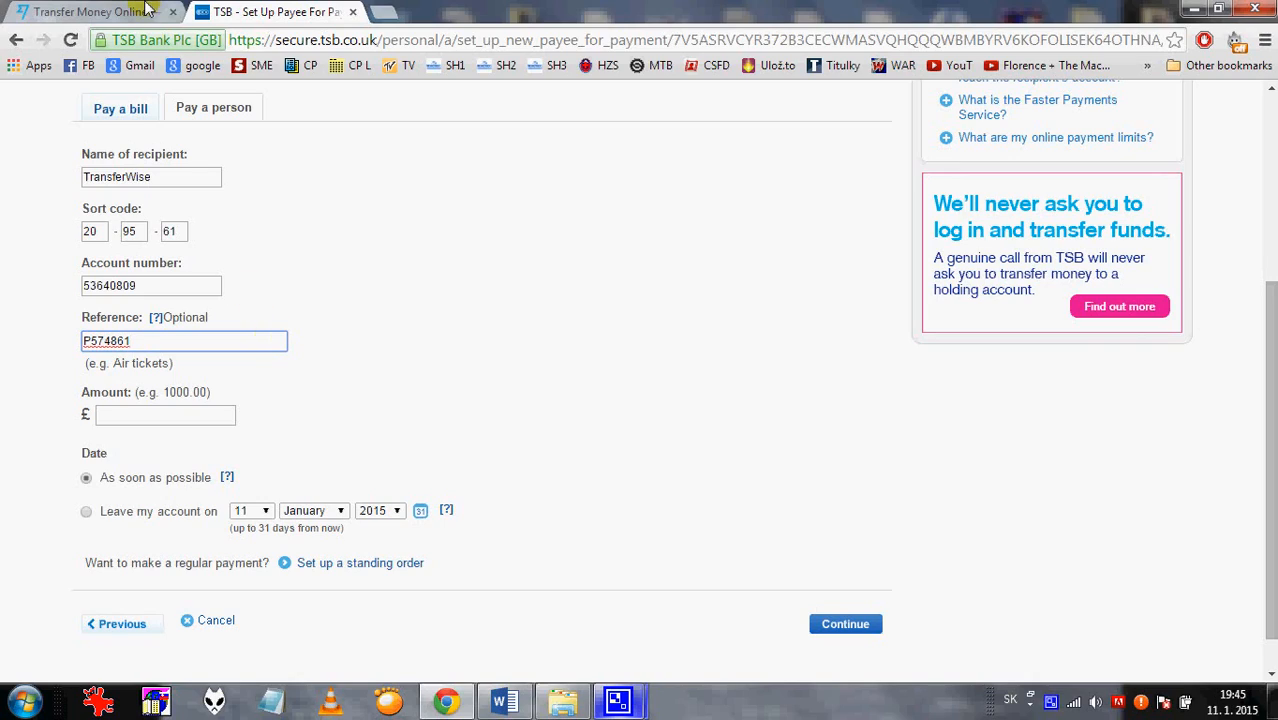
Check the transfer amount in TransferWise and enter £1000.00 as the TSB payment amount.
{"action": "left_click", "coordinate": [107, 14]}
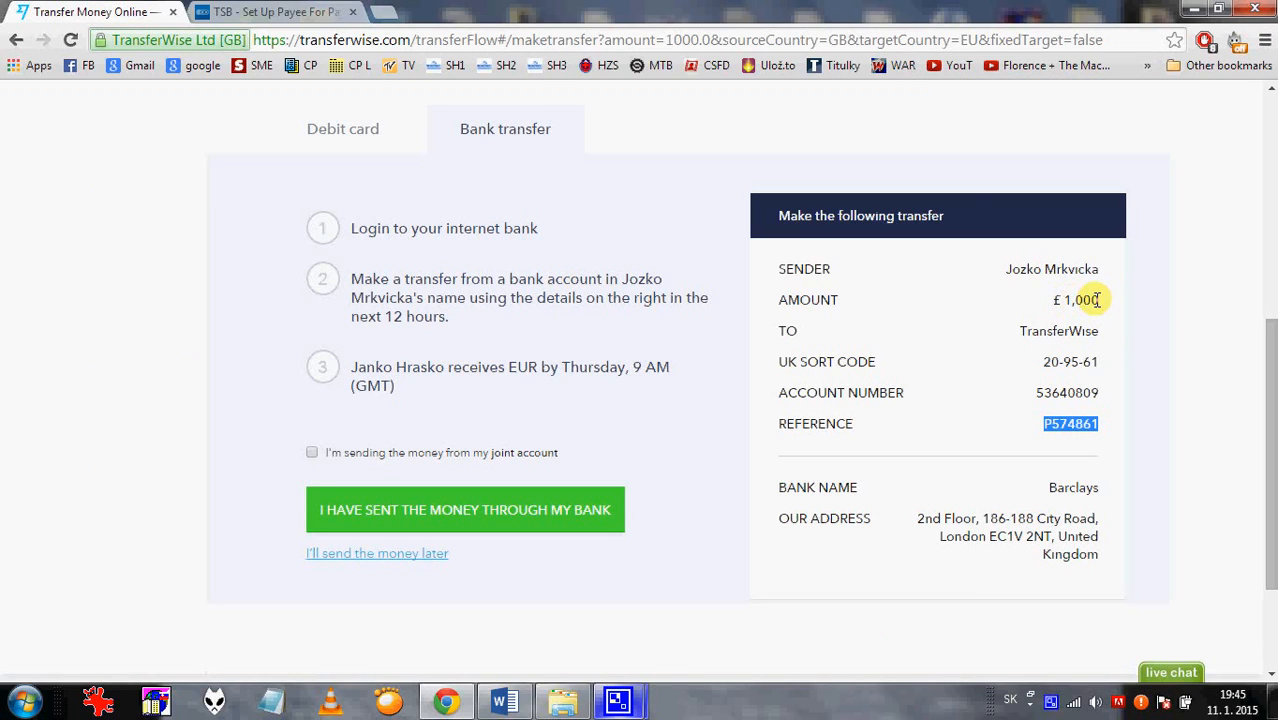
{"action": "left_click", "coordinate": [325, 14]}
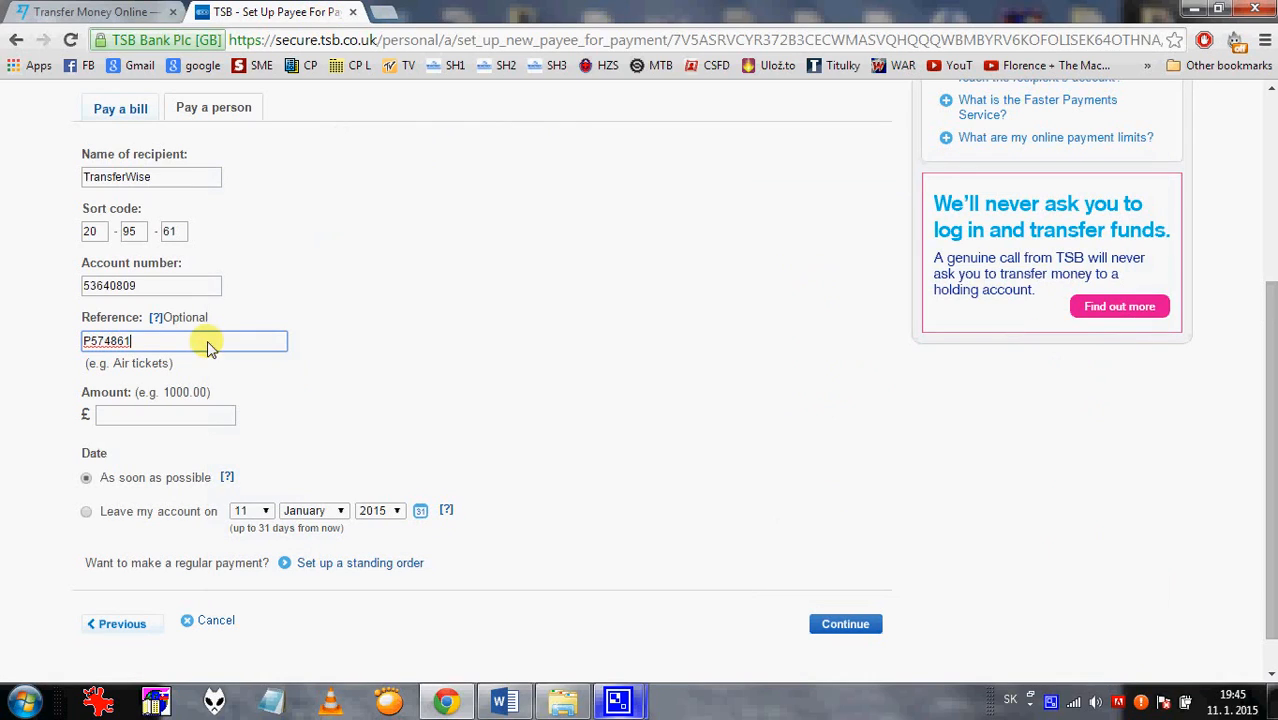
{"action": "left_click", "coordinate": [154, 419]}
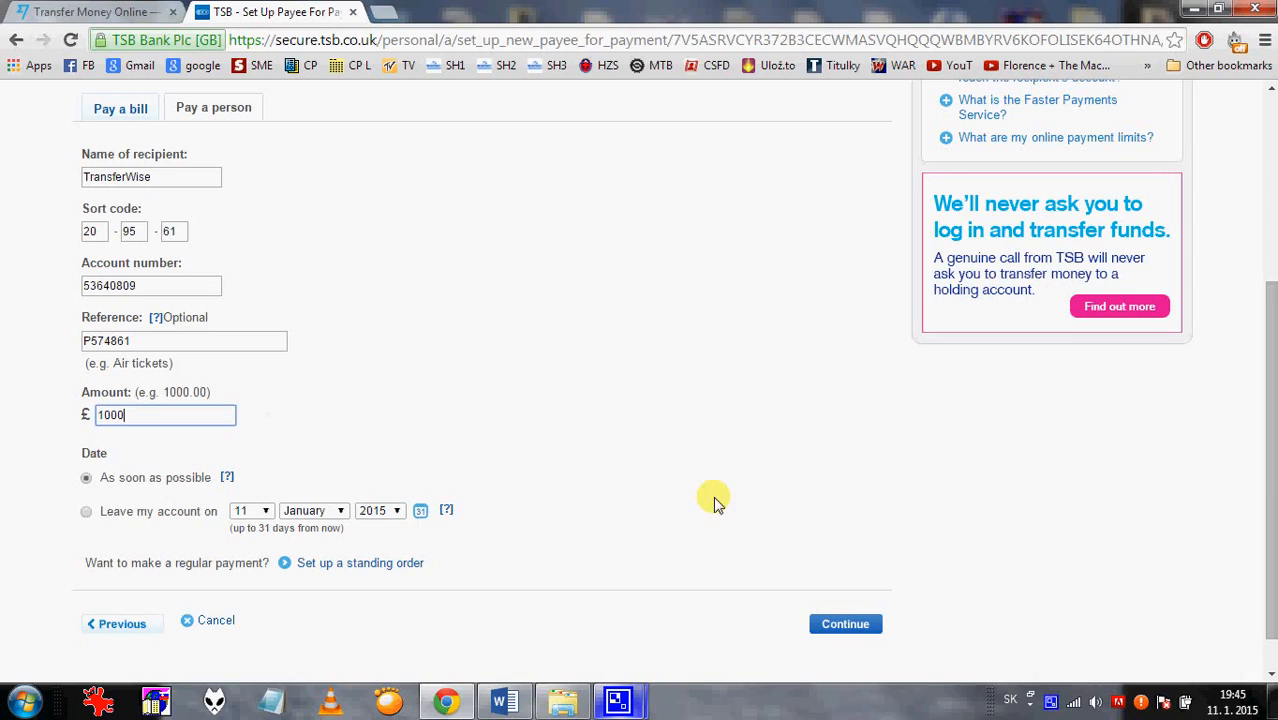
{"action": "left_click", "coordinate": [785, 497]}
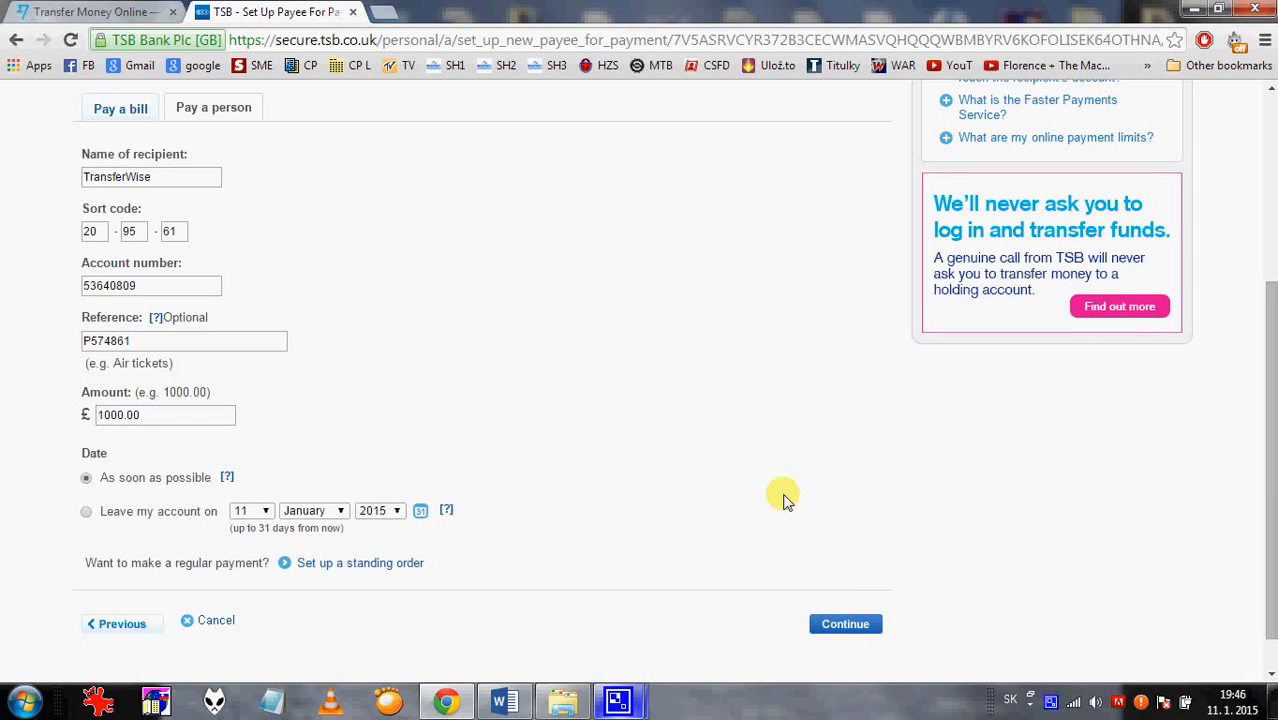
{"action": "left_click", "coordinate": [120, 14]}
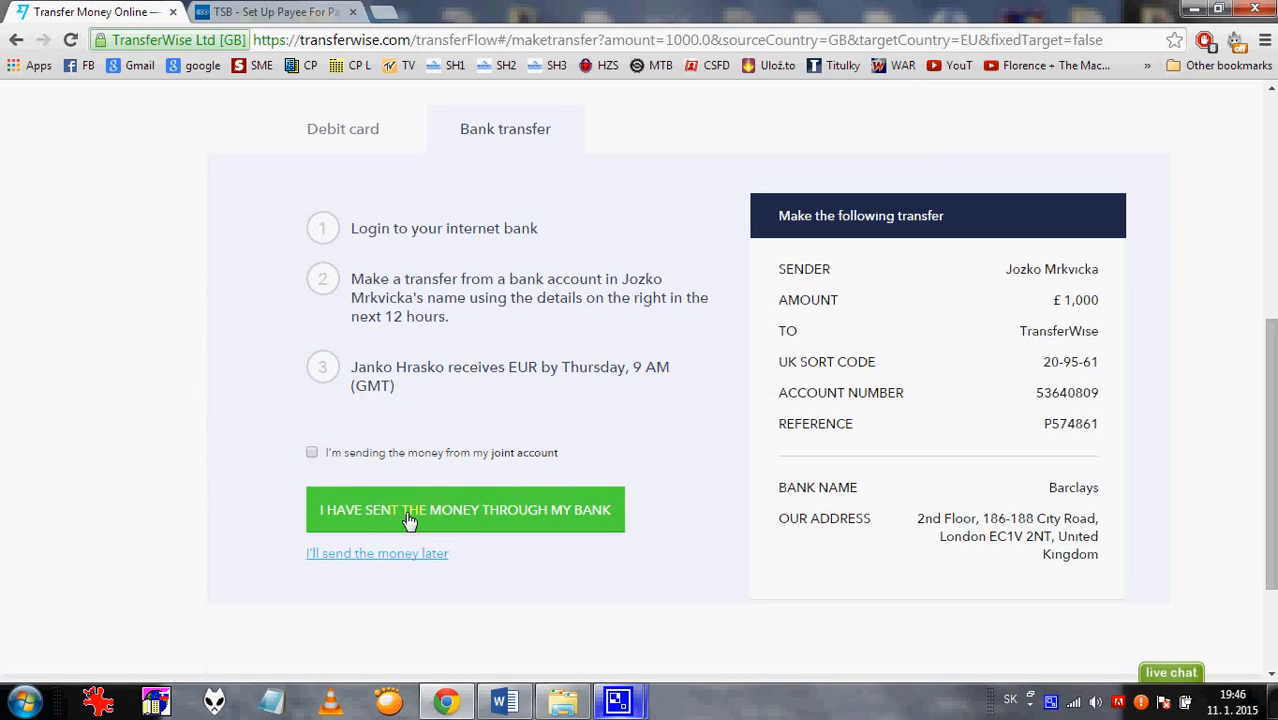
Confirm in TransferWise that the £1,000 was sent through the bank.
{"action": "left_click", "coordinate": [516, 512]}
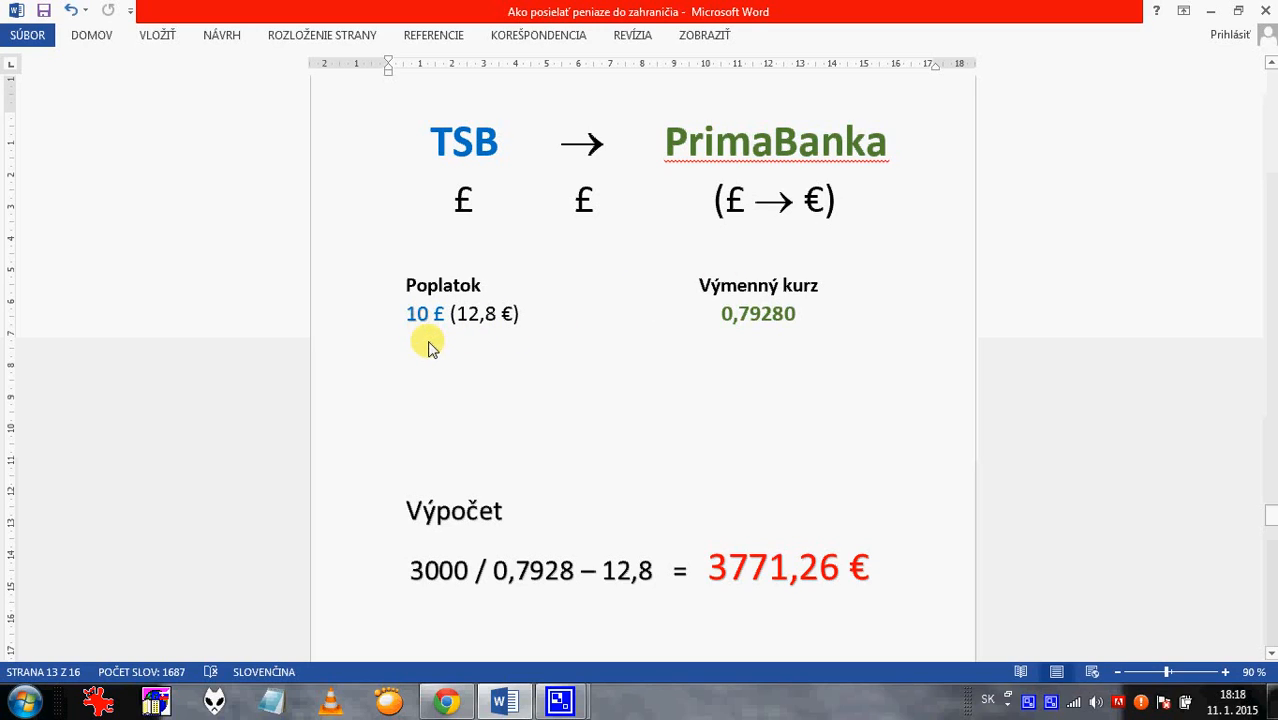
Bring up TSB's calculator showing 3000 GBP to Slovakia with 10.00 GBP fees.
{"action": "mouse_move", "coordinate": [449, 700]}
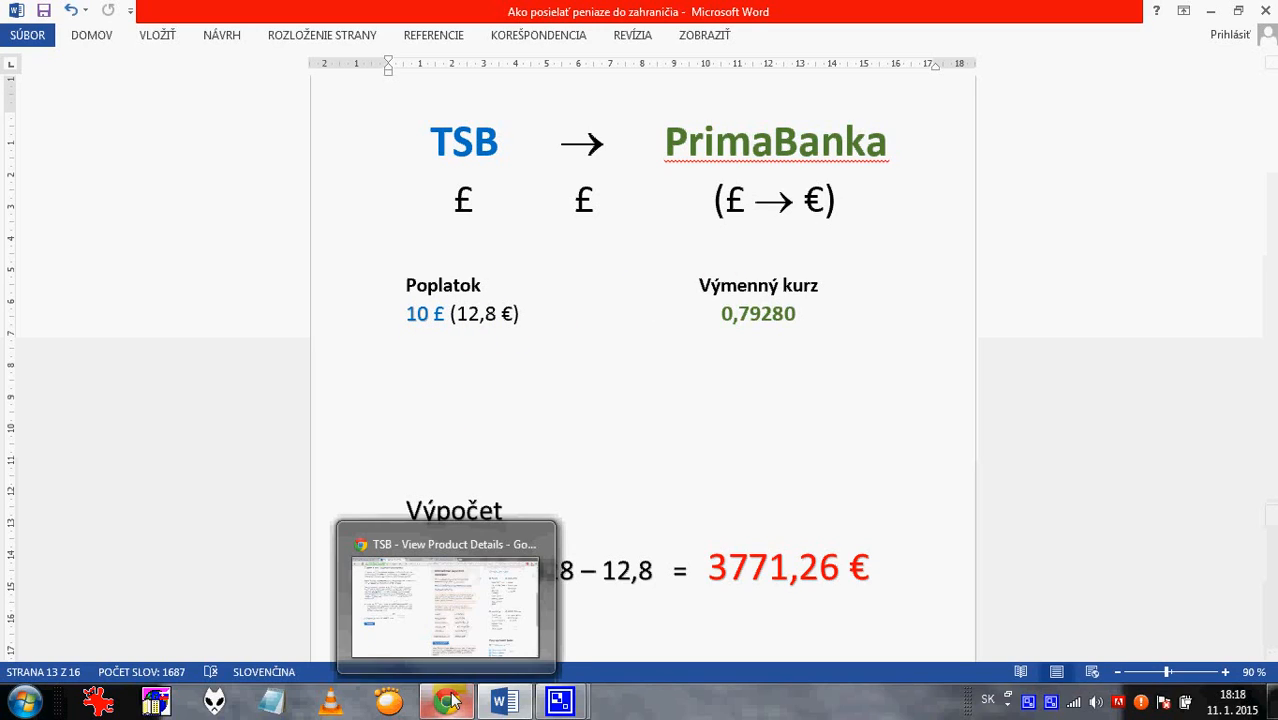
{"action": "left_click", "coordinate": [440, 615]}
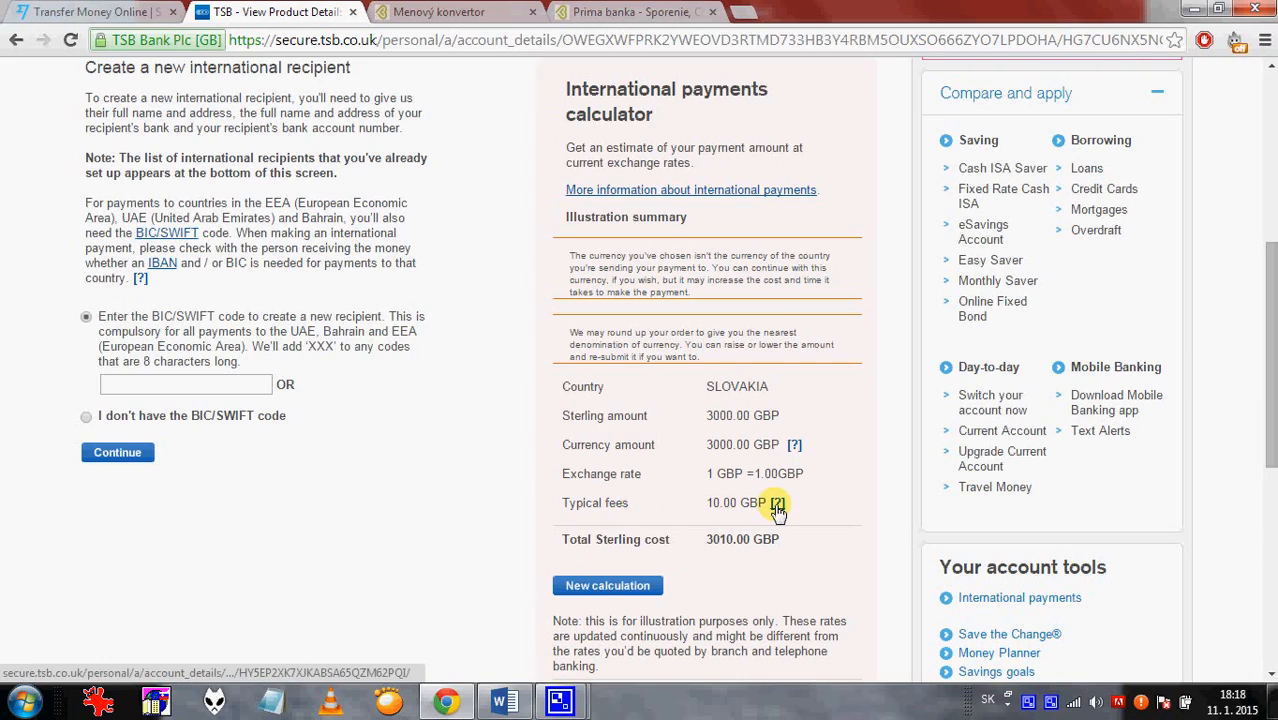
Glance at the Word comparison, then view Prima Banka's rate list with GBP at 0,79280.
{"action": "left_click", "coordinate": [520, 705]}
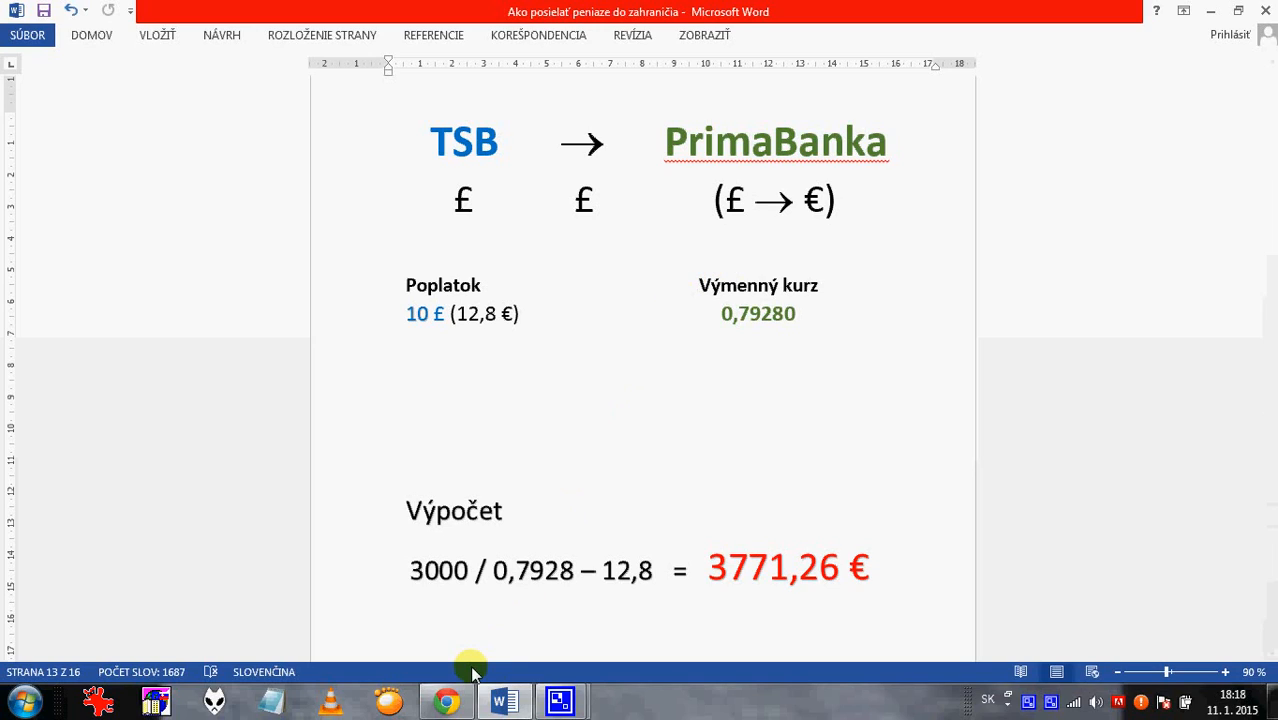
{"action": "left_click", "coordinate": [447, 698]}
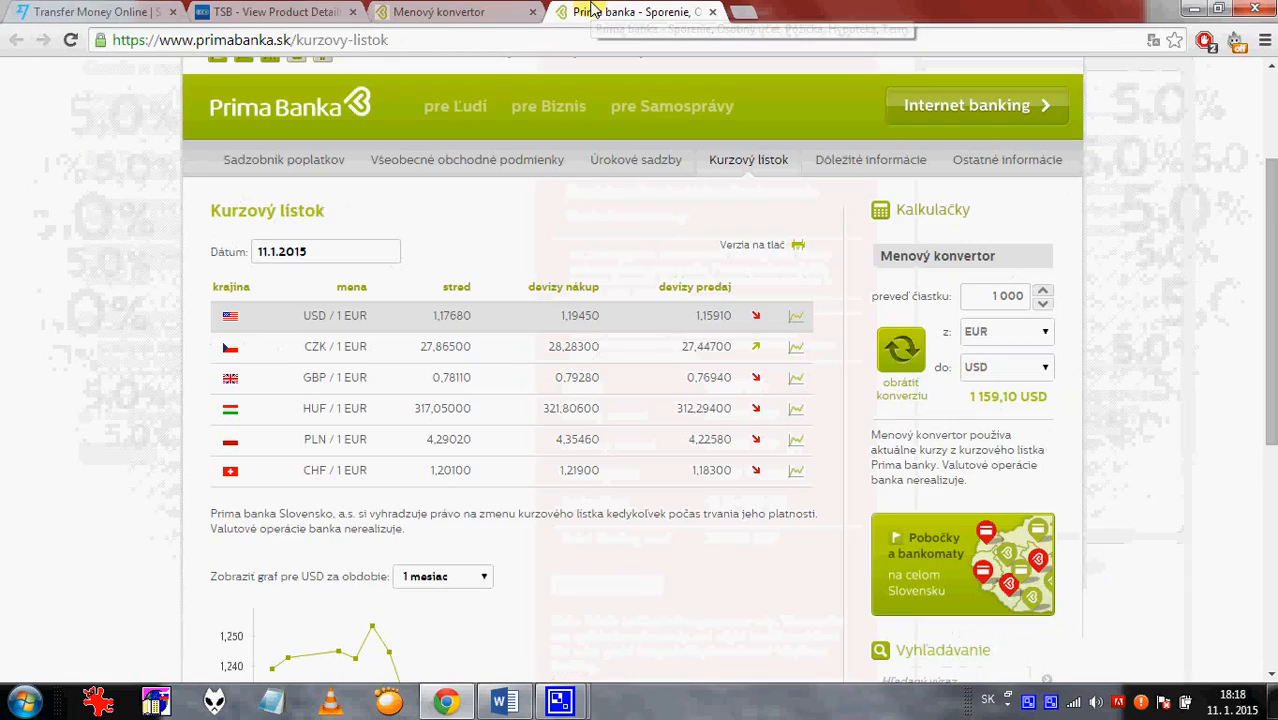
{"action": "left_click", "coordinate": [595, 11]}
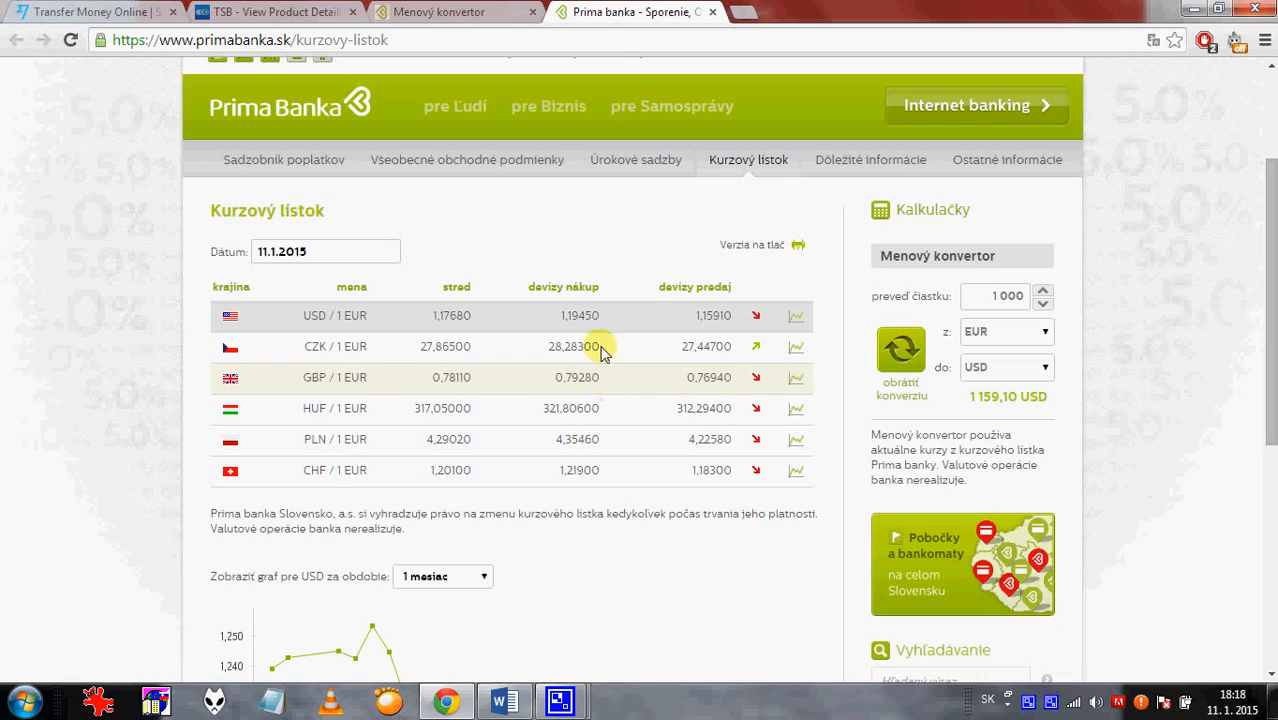
Check Prima Banka's converter turning 3 000 GBP into 3 784,06 EUR, then return to Word.
{"action": "left_click", "coordinate": [493, 17]}
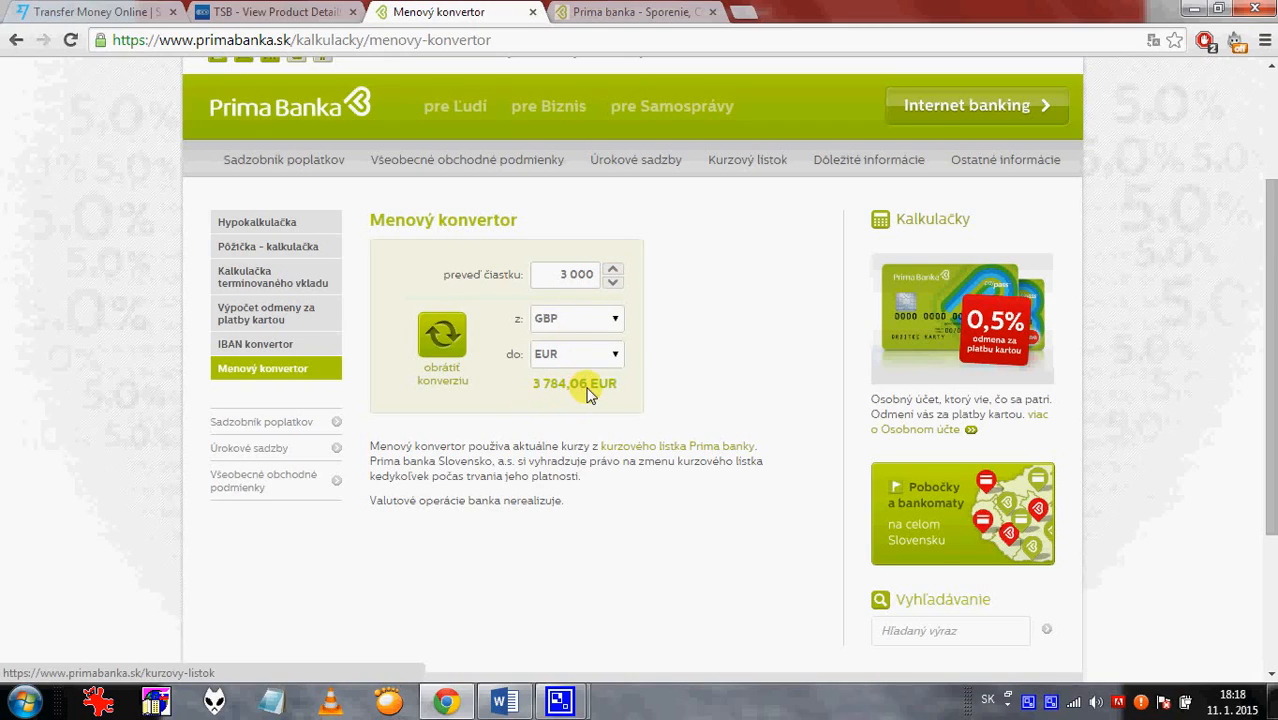
{"action": "left_click", "coordinate": [504, 701]}
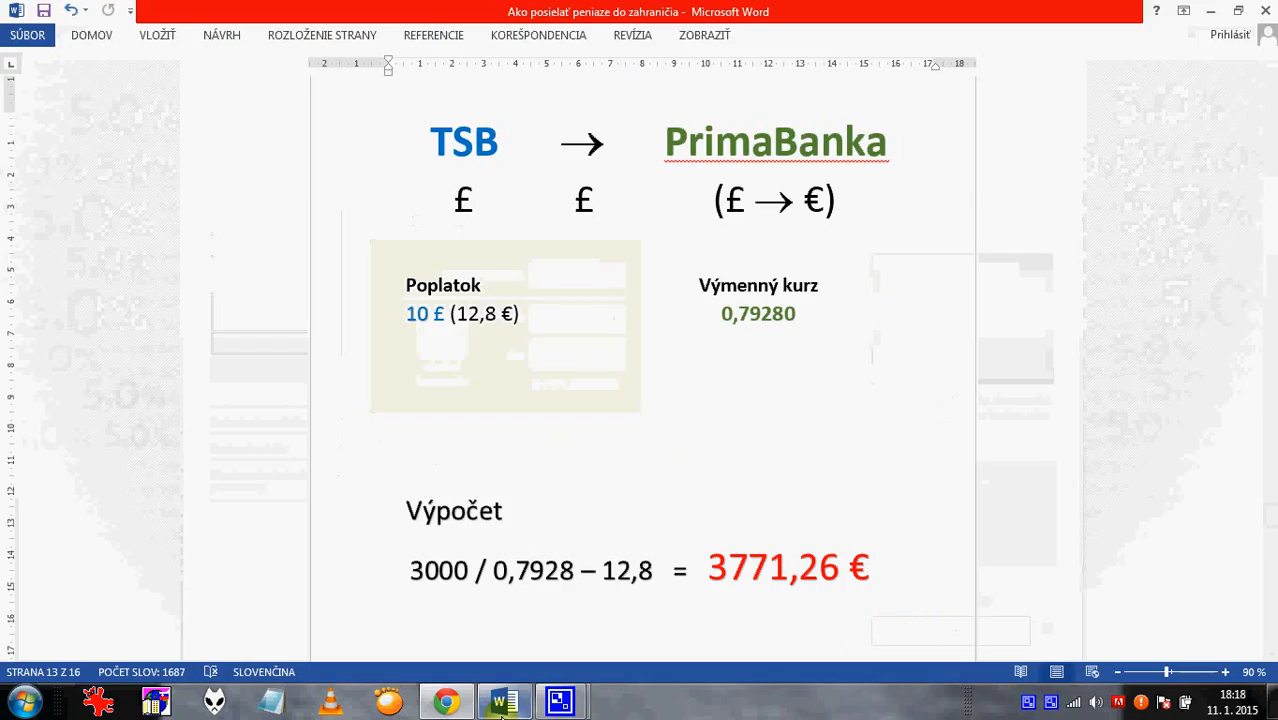